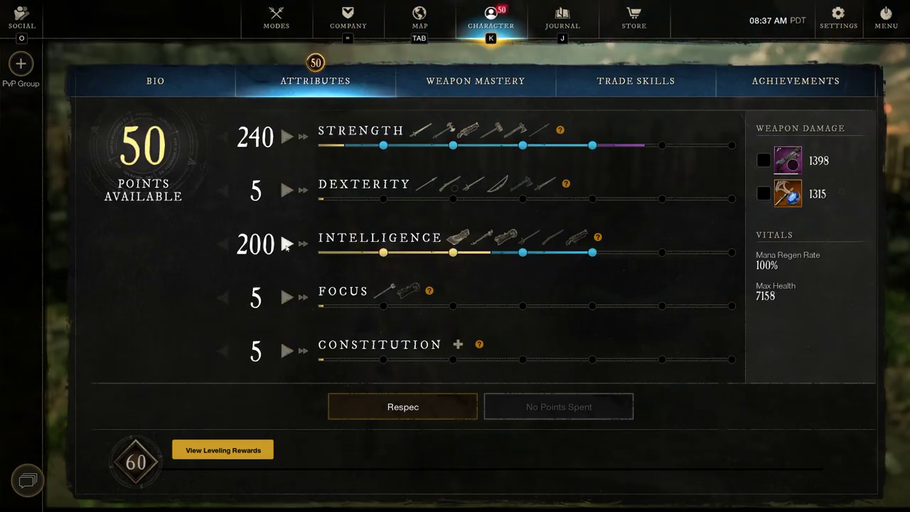
- Spend all 50 available attribute points on Intelligence to raise it to 250 and commit them
left_click(285, 244)
left_click(285, 243)
left_click(285, 243)
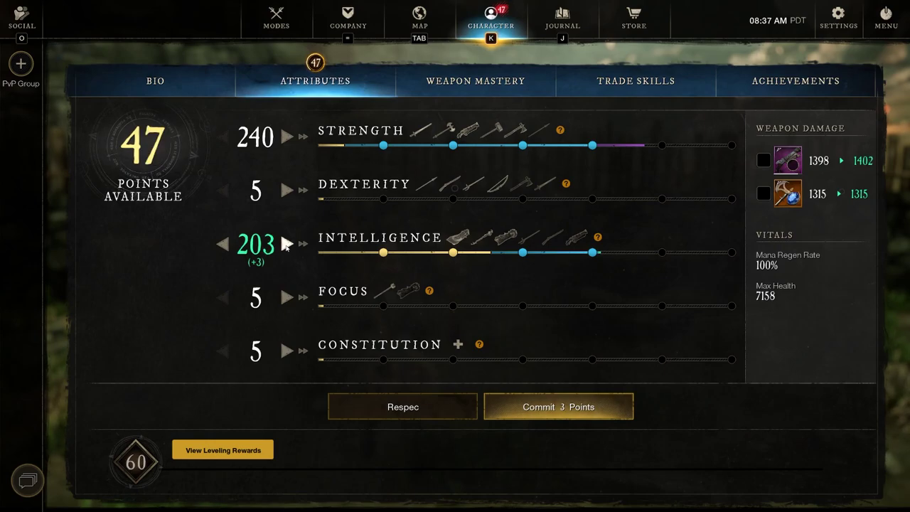
left_click(285, 243)
left_click(285, 243)
left_click(285, 243)
left_click(286, 243)
left_click(285, 244)
left_click(285, 243)
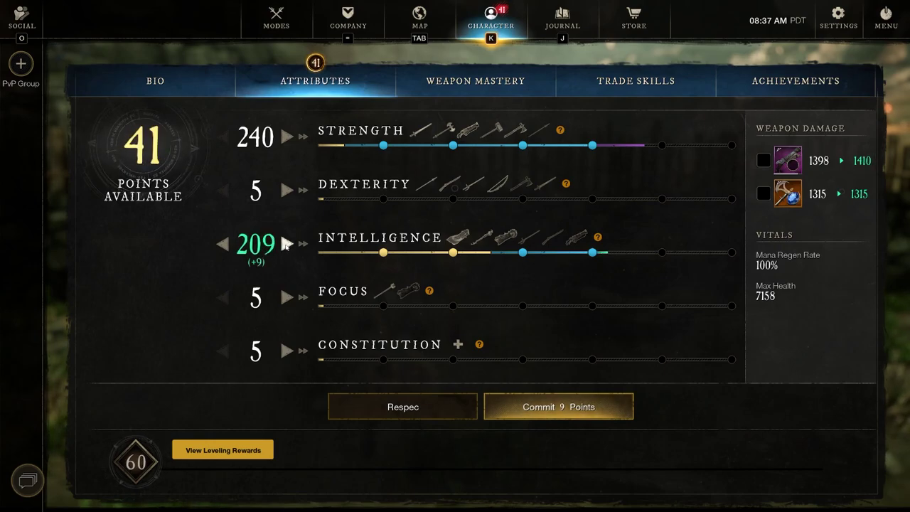
left_click(286, 243)
left_click(285, 243)
left_click(285, 243)
left_click(286, 244)
left_click(285, 243)
left_click(286, 244)
left_click(285, 243)
left_click(285, 243)
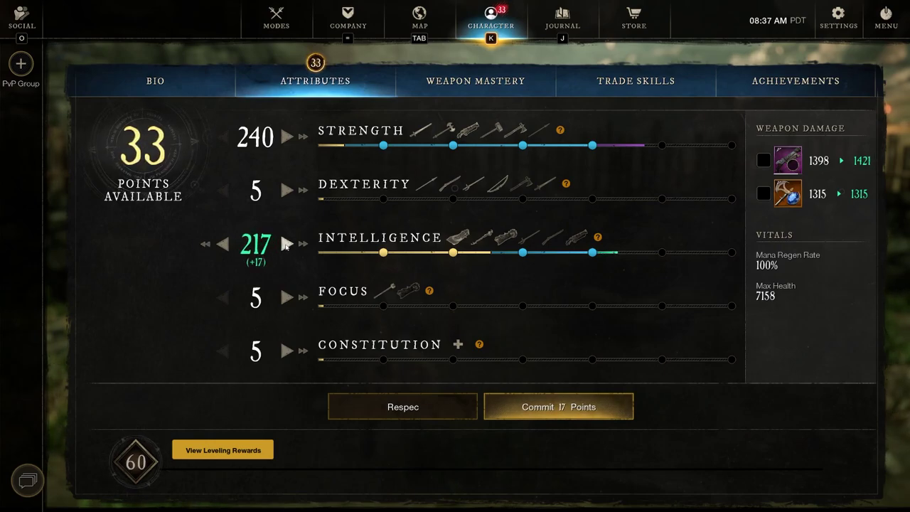
left_click(285, 243)
left_click(285, 244)
left_click(285, 243)
left_click(285, 244)
left_click(285, 243)
left_click(285, 243)
left_click(286, 244)
left_click(285, 243)
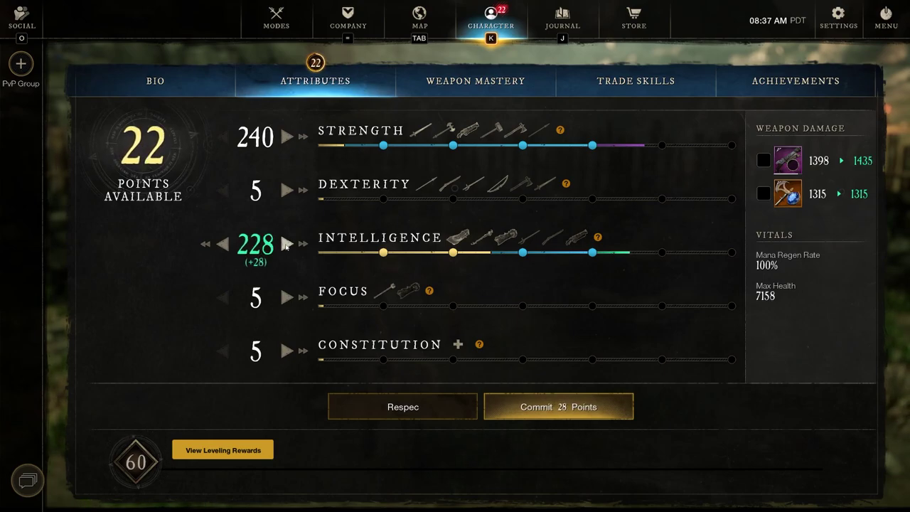
left_click(285, 243)
left_click(285, 243)
left_click(285, 243)
left_click(285, 243)
left_click(286, 243)
left_click(285, 243)
left_click(285, 244)
left_click(286, 244)
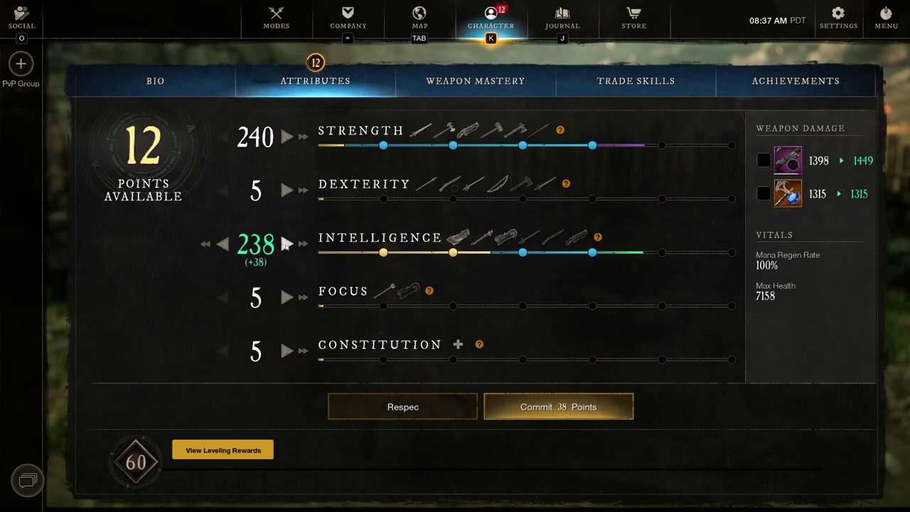
left_click(285, 244)
left_click(285, 244)
left_click(286, 244)
left_click(286, 244)
left_click(285, 244)
left_click(286, 244)
left_click(285, 244)
left_click(285, 244)
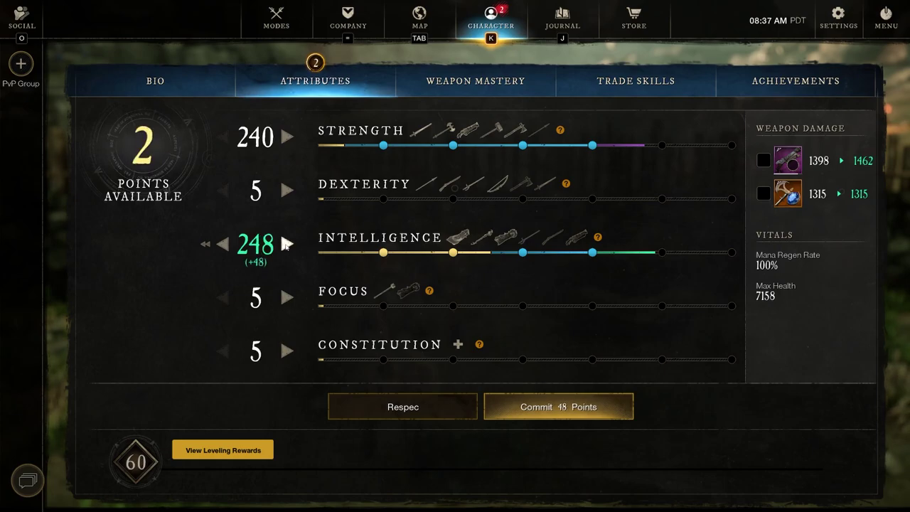
left_click(286, 244)
left_click(286, 244)
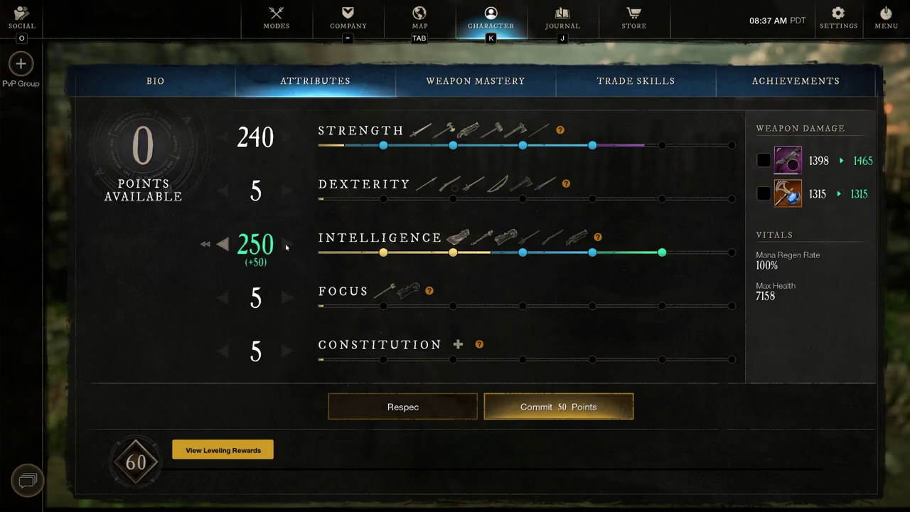
left_click(580, 409)
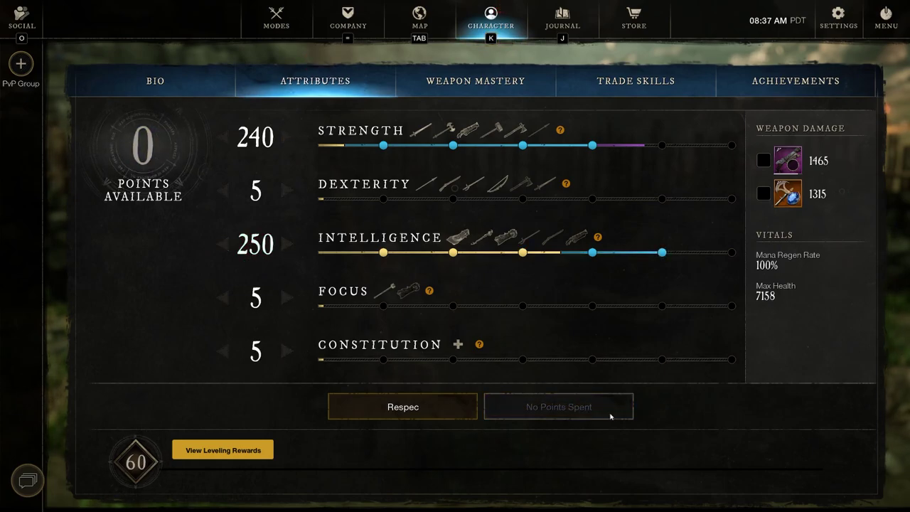
- Inspect the equipped Orichalcum Blunderbuss's details, and return to the game world to fire at the straw dummy
mouse_move(788, 163)
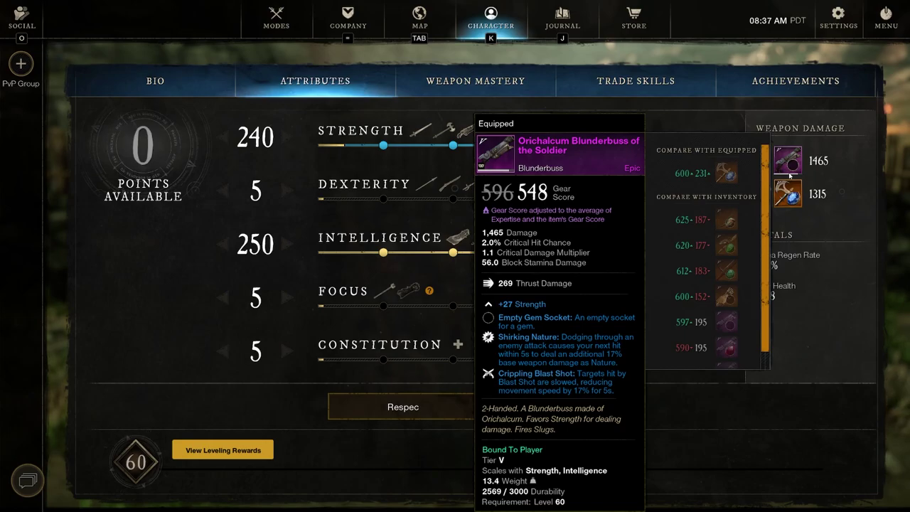
key("Escape")
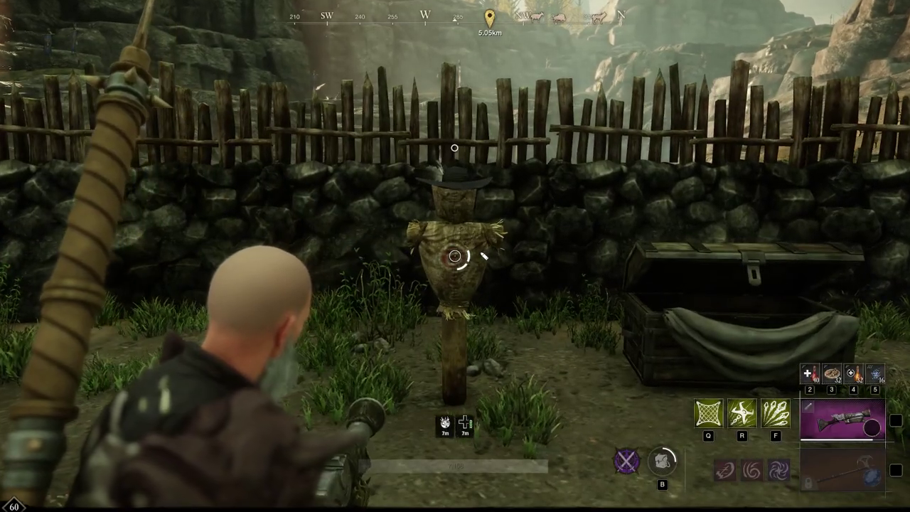
left_click(455, 256)
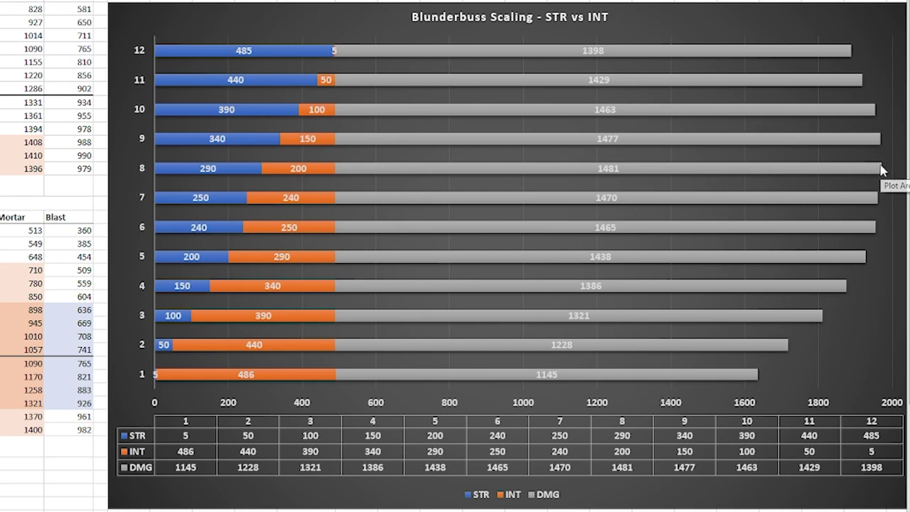
- Switch to the Excel workbook and examine the Blunderbuss Scaling STR vs INT chart together with the tables and graphs below it
mouse_move(880, 168)
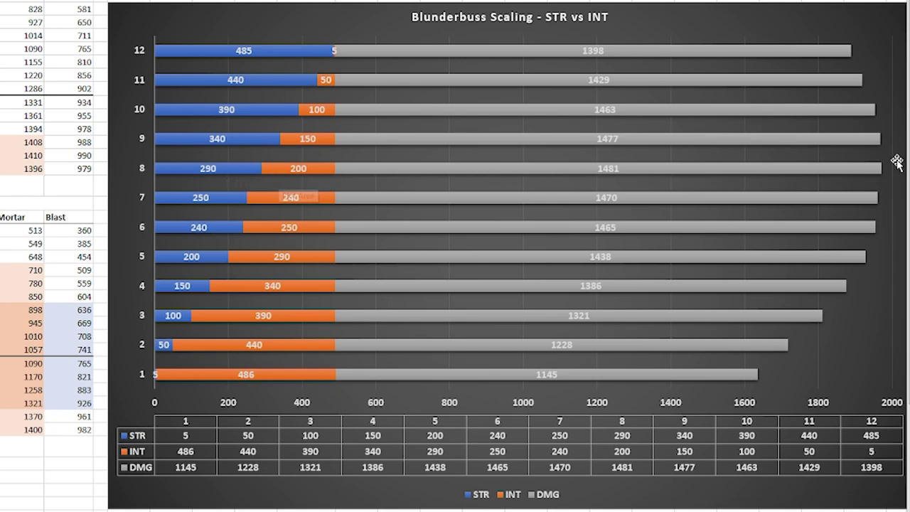
mouse_move(848, 50)
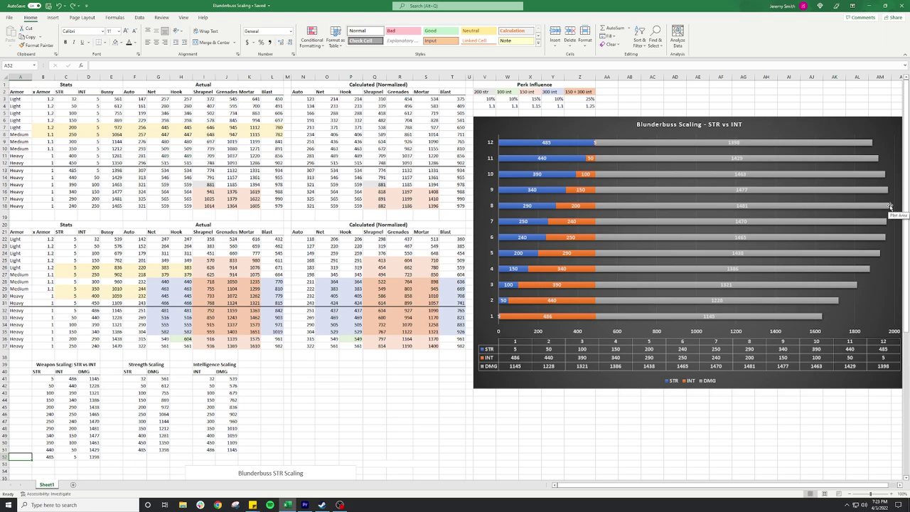
scroll(327, 274, "down", 10)
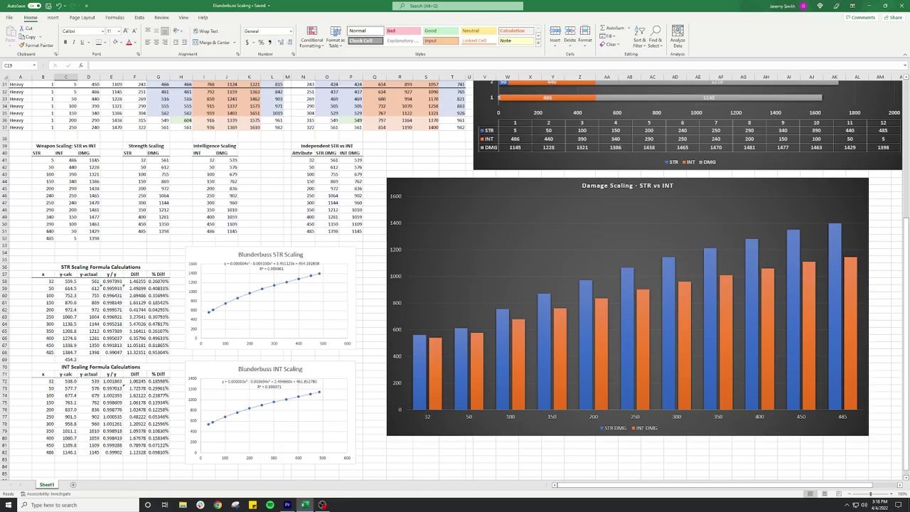
scroll(302, 288, "up", 10)
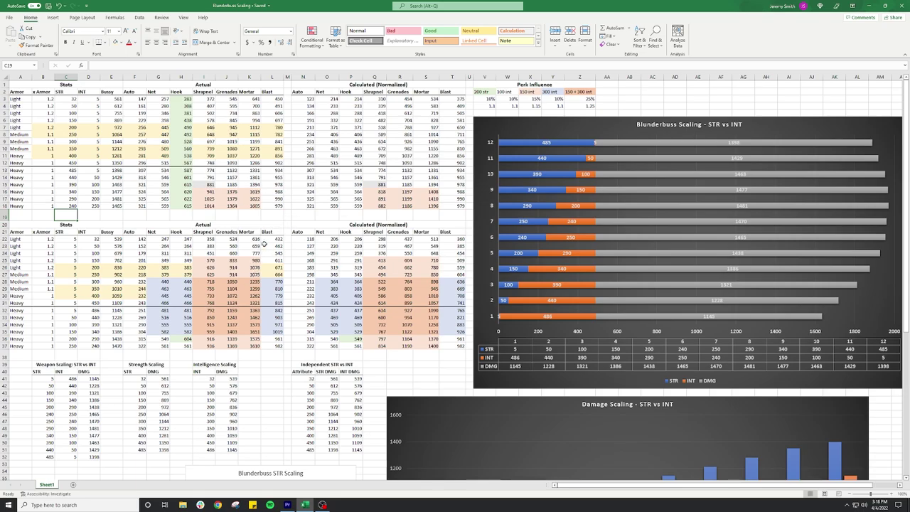
scroll(353, 220, "down", 8)
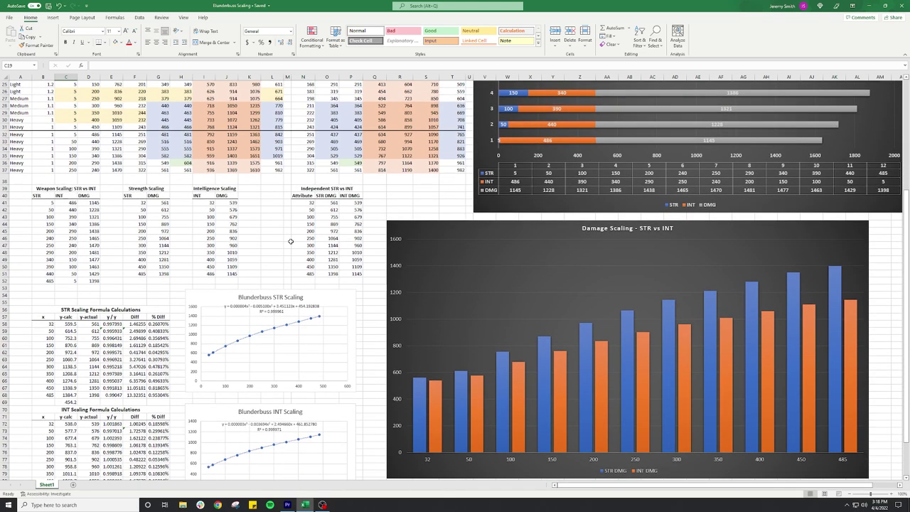
scroll(336, 222, "down", 2)
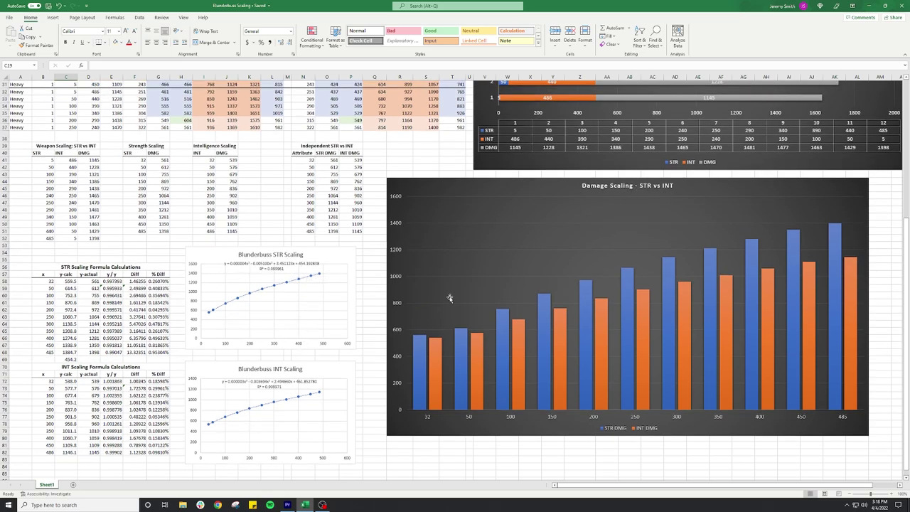
scroll(618, 307, "up", 10)
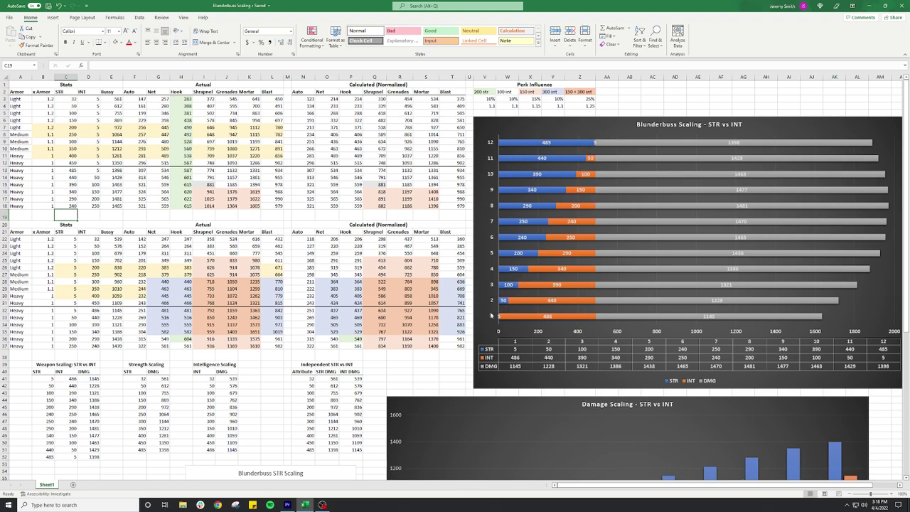
scroll(592, 231, "down", 10)
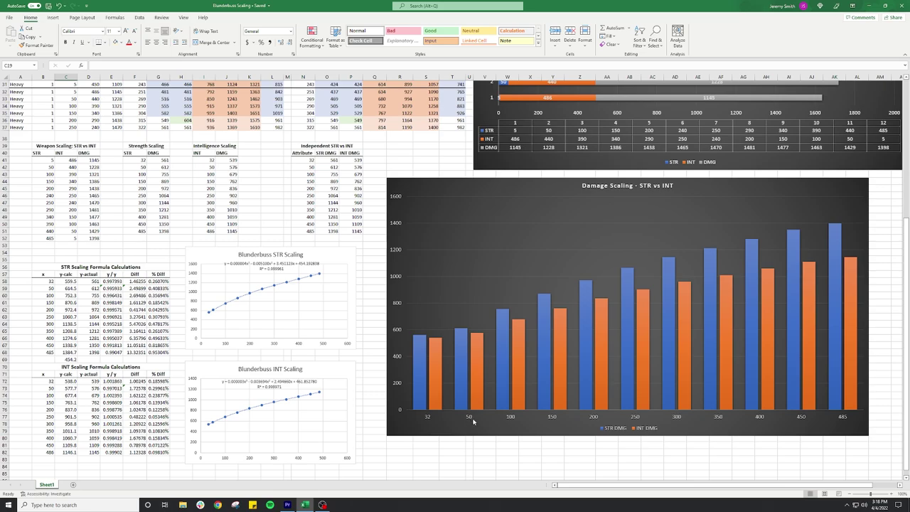
- Compare the STR and INT damage bars across the attribute levels in the Damage Scaling chart
mouse_move(420, 364)
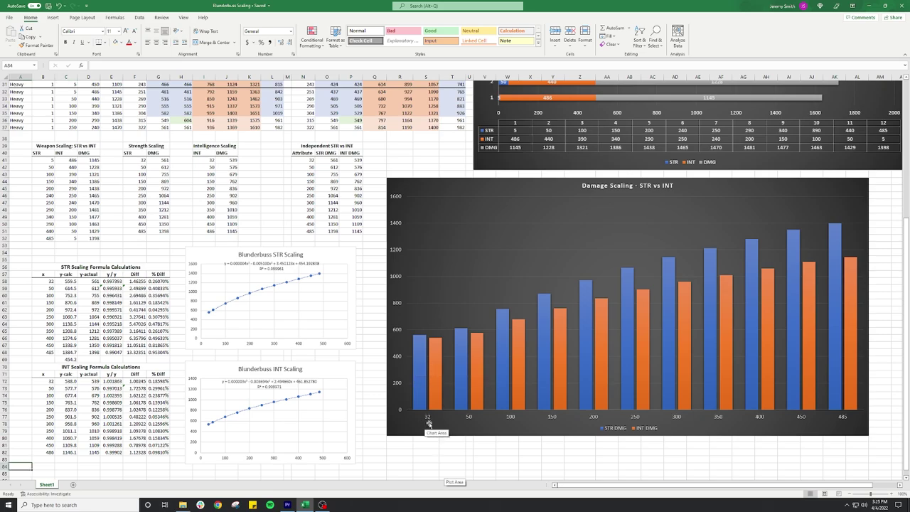
mouse_move(420, 381)
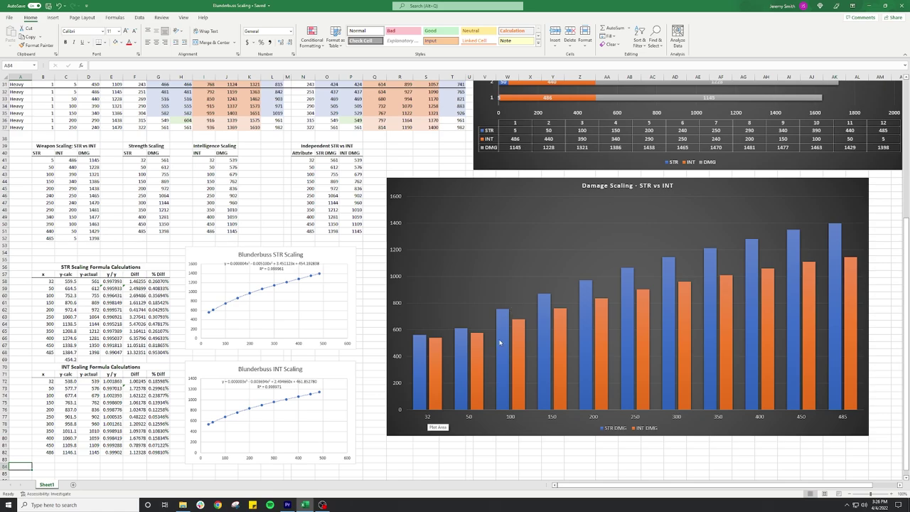
mouse_move(459, 360)
mouse_move(835, 364)
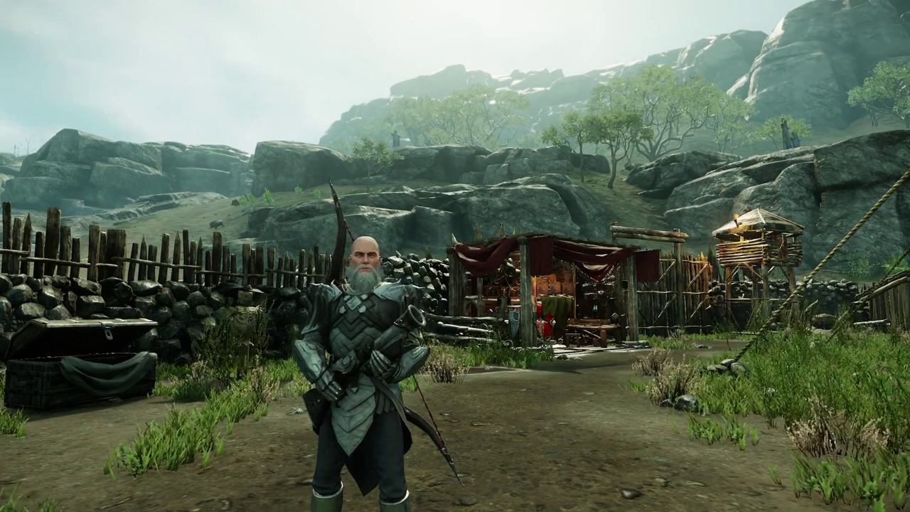
- Switch to New World, open the character's attributes and review the bonus at each Strength milestone
key("k")
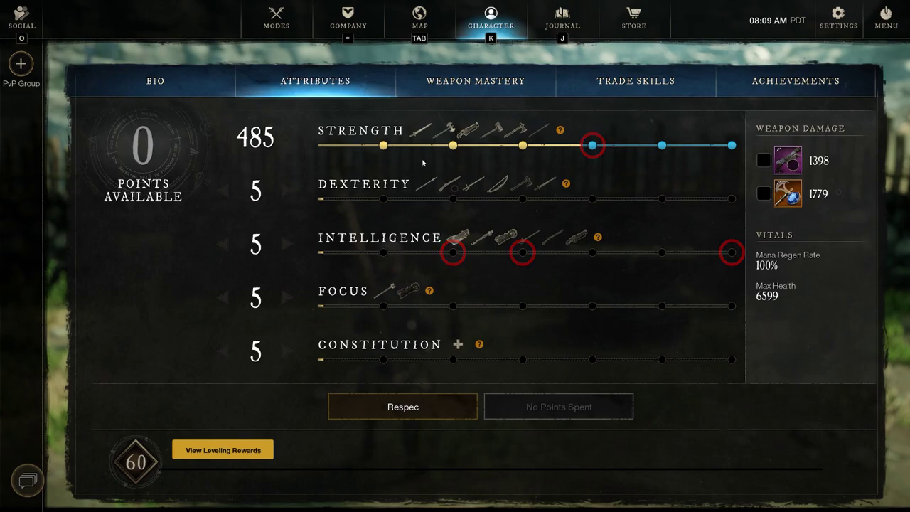
mouse_move(383, 145)
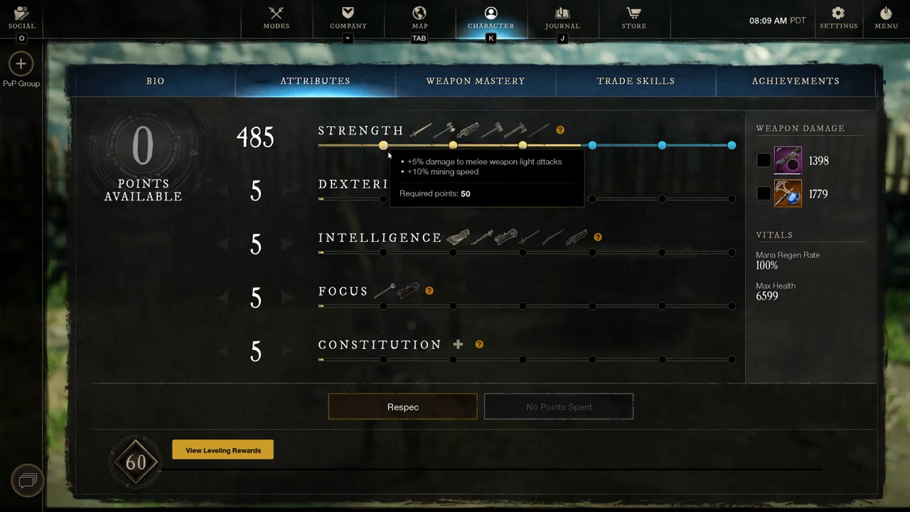
mouse_move(453, 147)
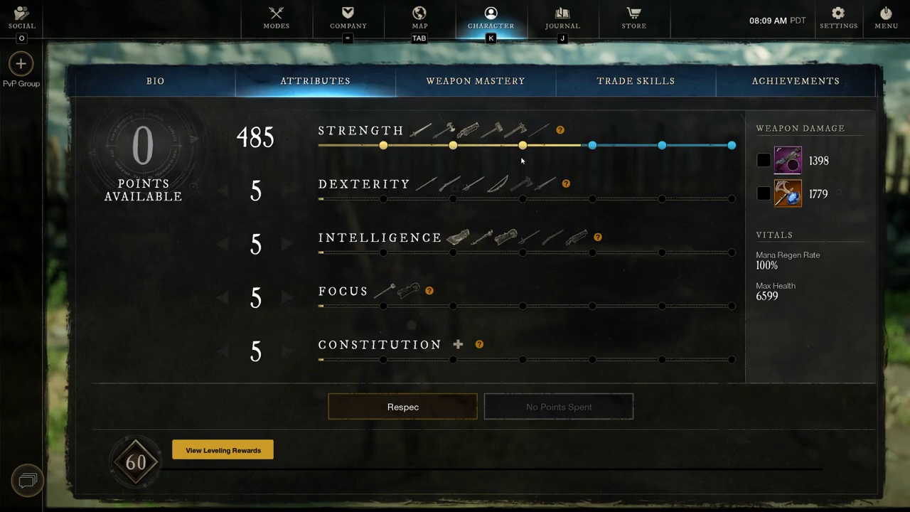
mouse_move(523, 147)
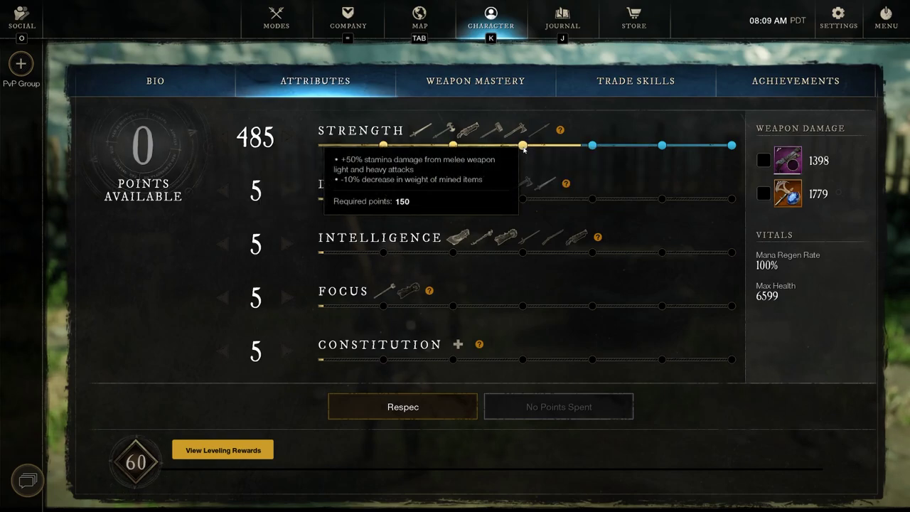
mouse_move(592, 147)
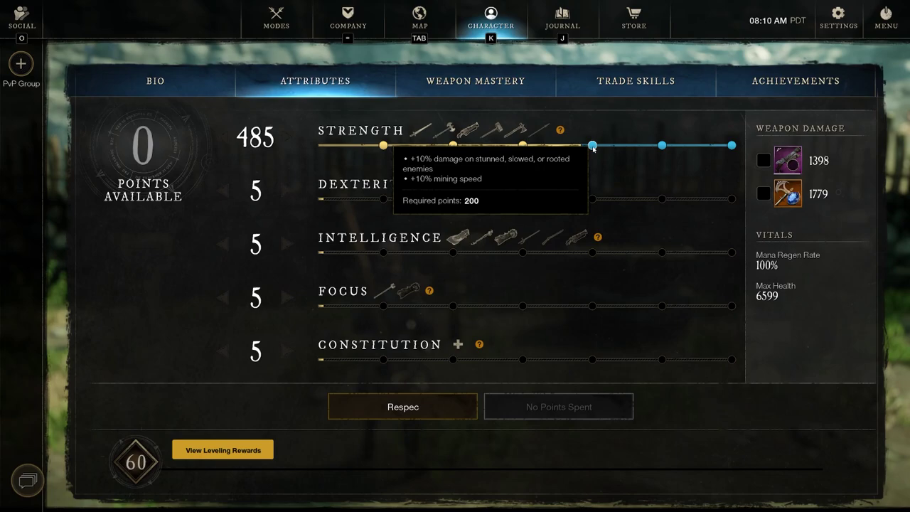
mouse_move(662, 148)
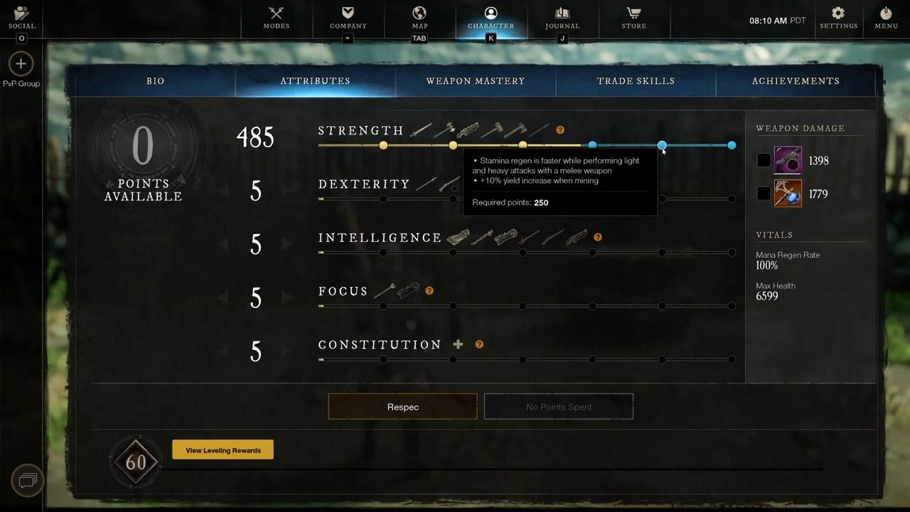
mouse_move(731, 148)
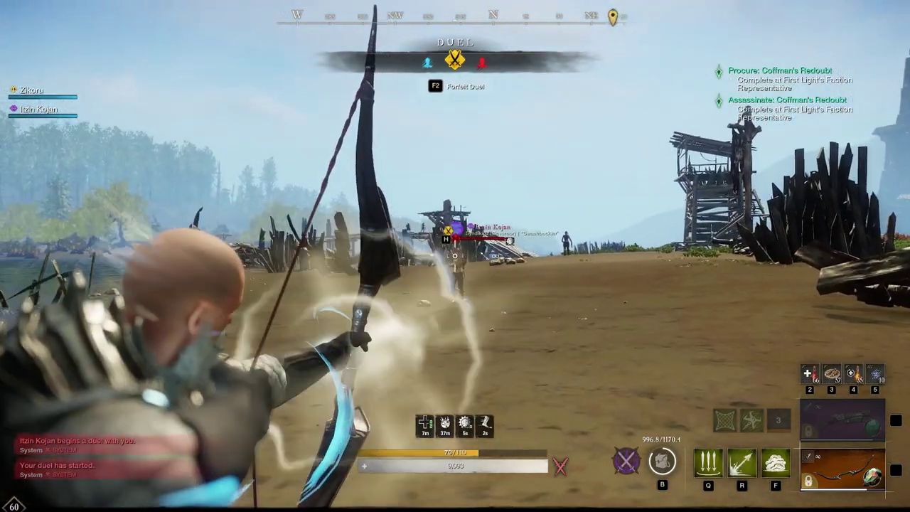
- Swap from the bow to the blunderbuss in the duel, run at the opponent and use the gap-closing shot plus its follow-up ability
key("1")
key("w")
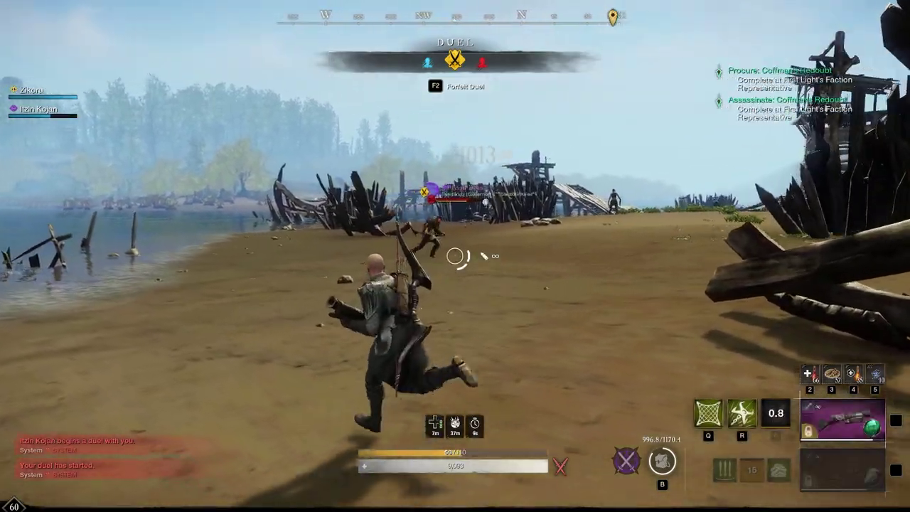
key("r")
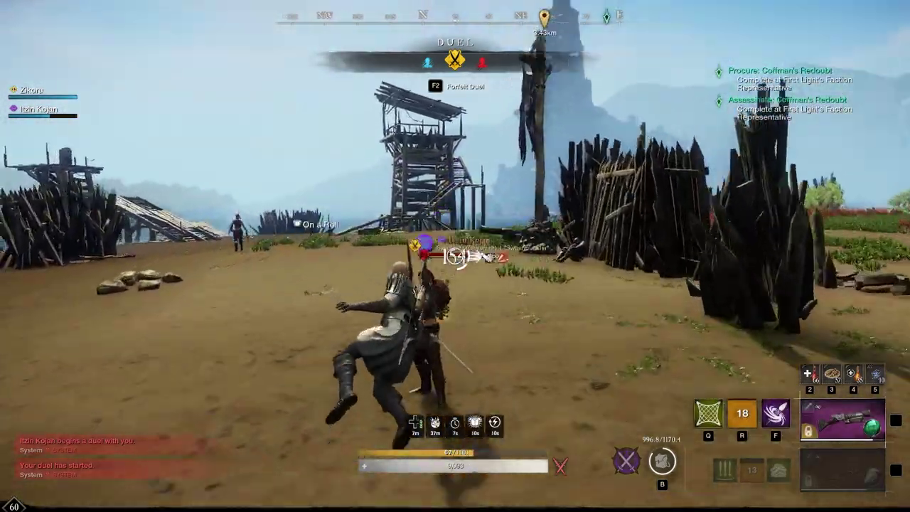
key("f")
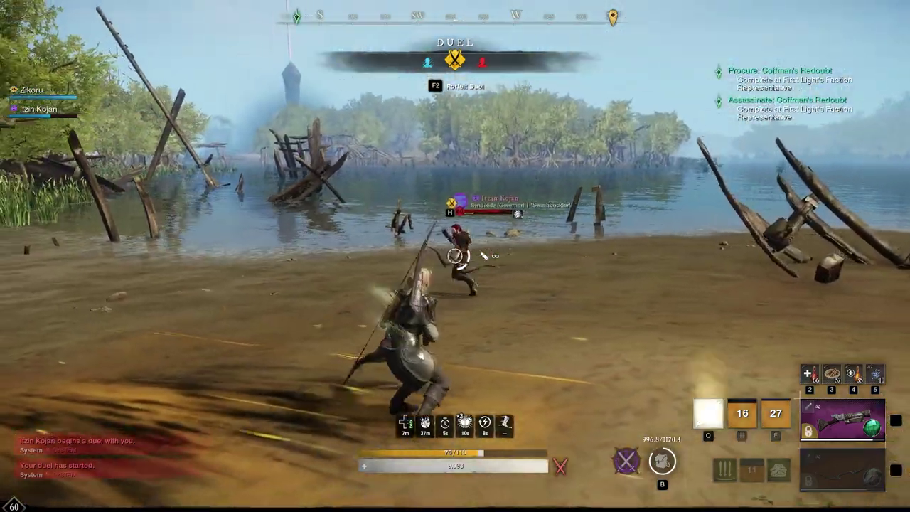
- Swap weapons back to the blunderbuss, dodge, and repeat the gap-closing shot and follow-up ability on the duel opponent
key("2")
key("1")
key("shift")
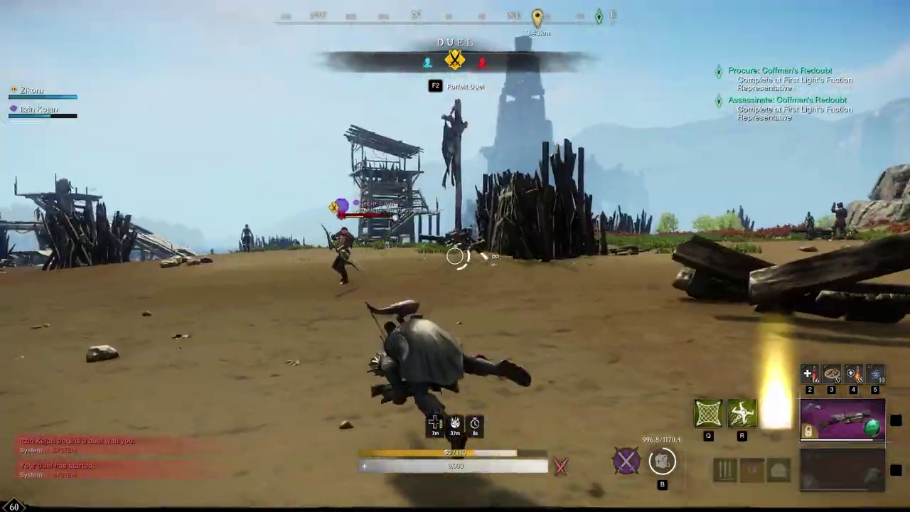
key("r")
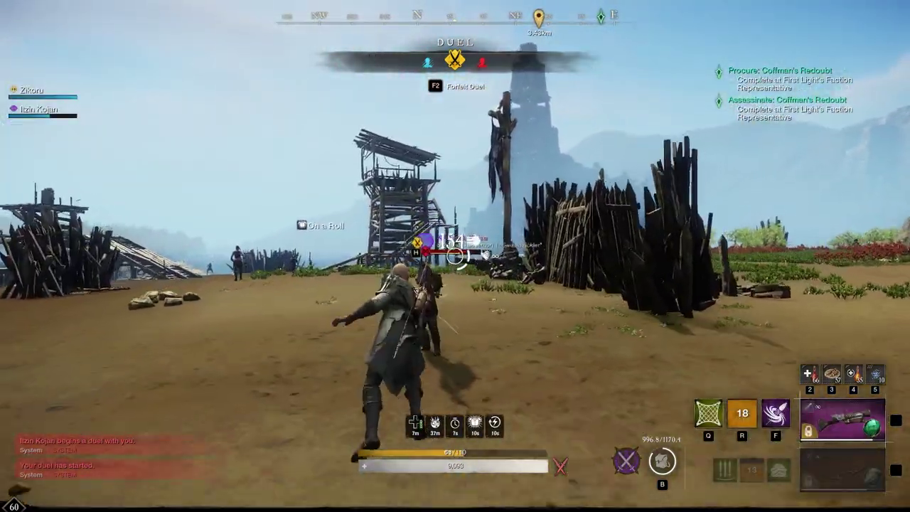
key("f")
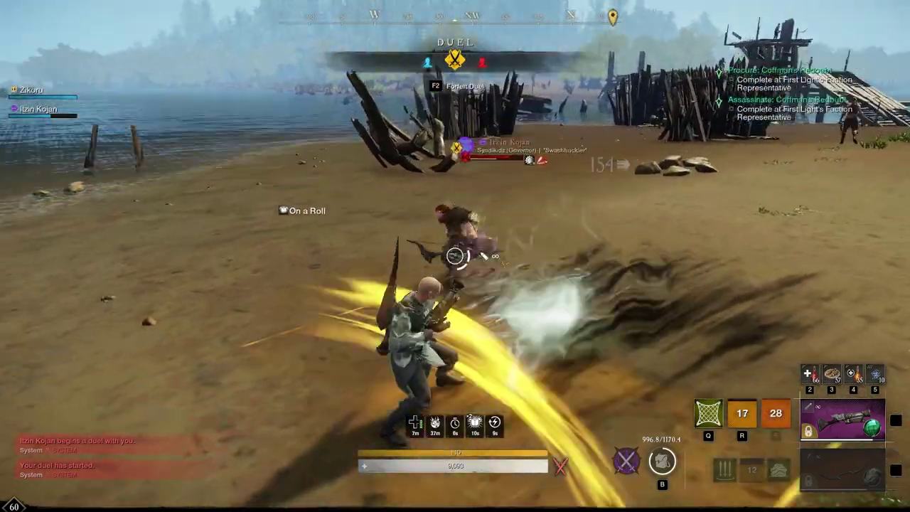
- Dodge in the duel, fire the net shot at the opponent and swap from the blunderbuss to the bow
key("shift")
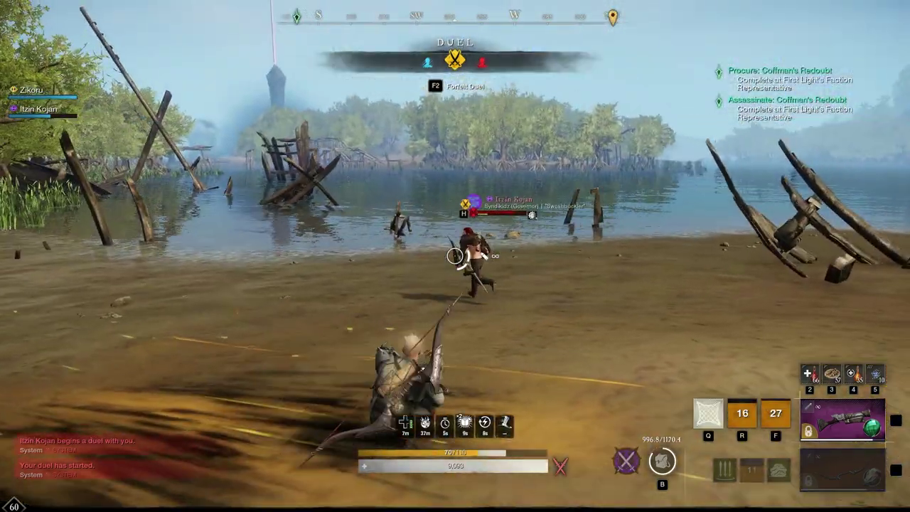
key("q")
key("2")
key("r")
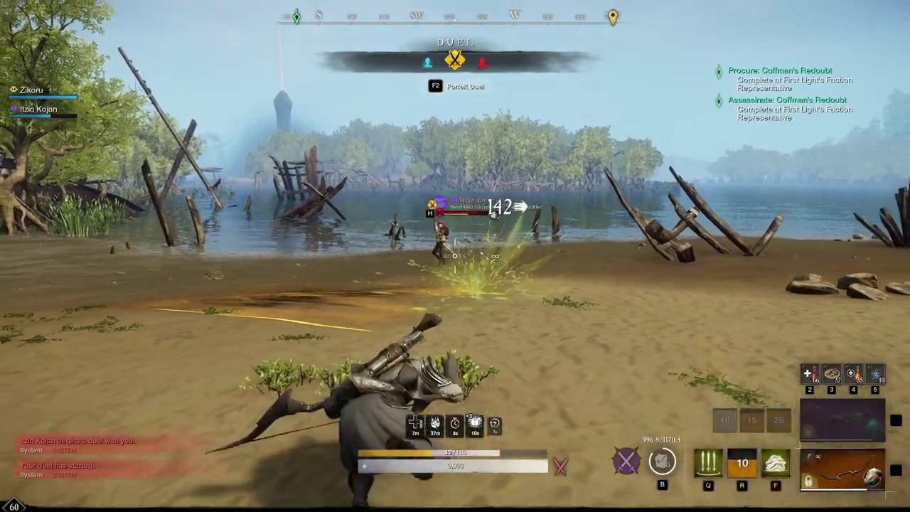
- Open the character's attributes, review the bonus at each Intelligence milestone from 50 to 300 points, and return to the game
key("k")
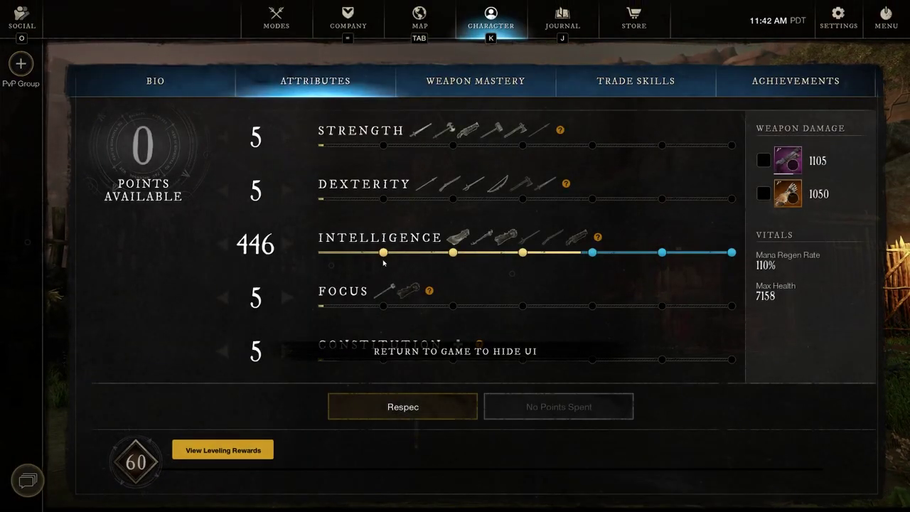
mouse_move(384, 254)
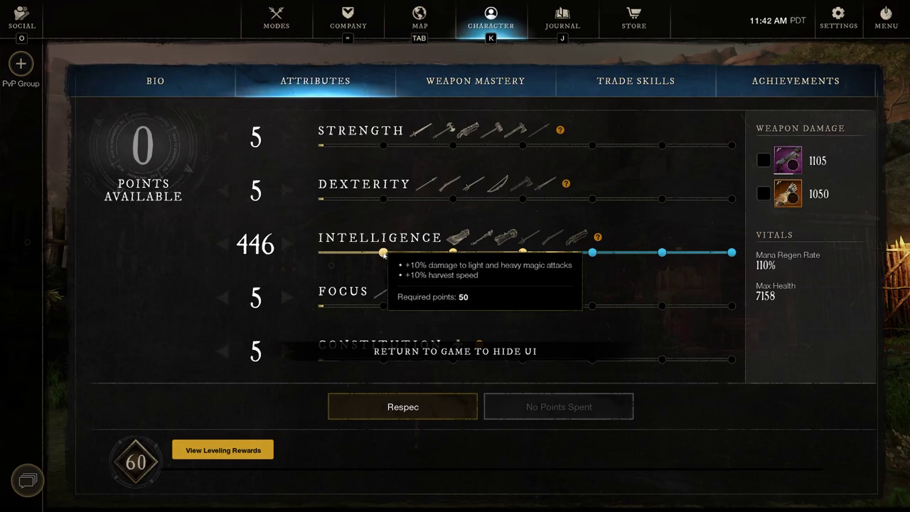
mouse_move(453, 255)
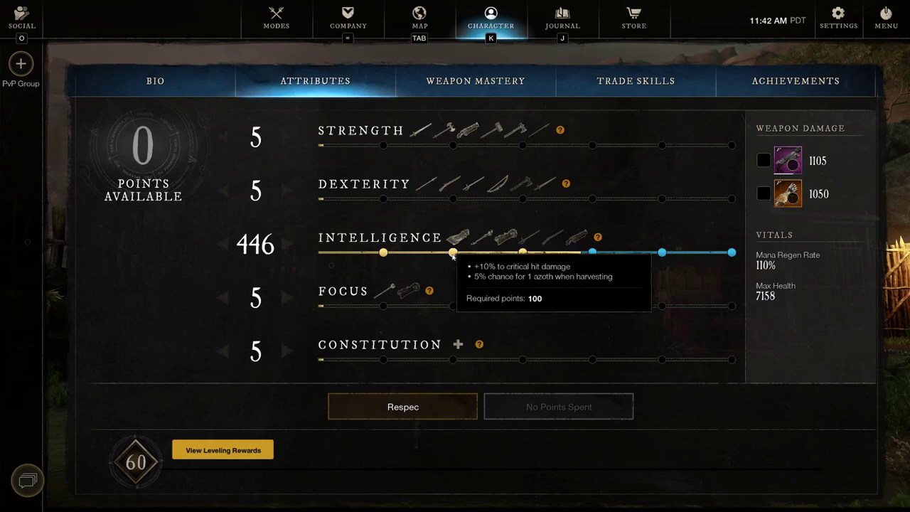
mouse_move(524, 256)
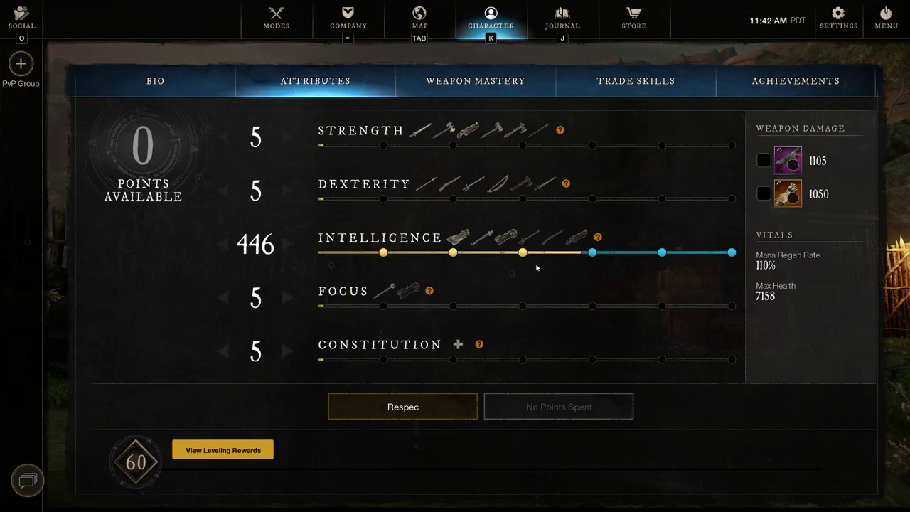
mouse_move(594, 257)
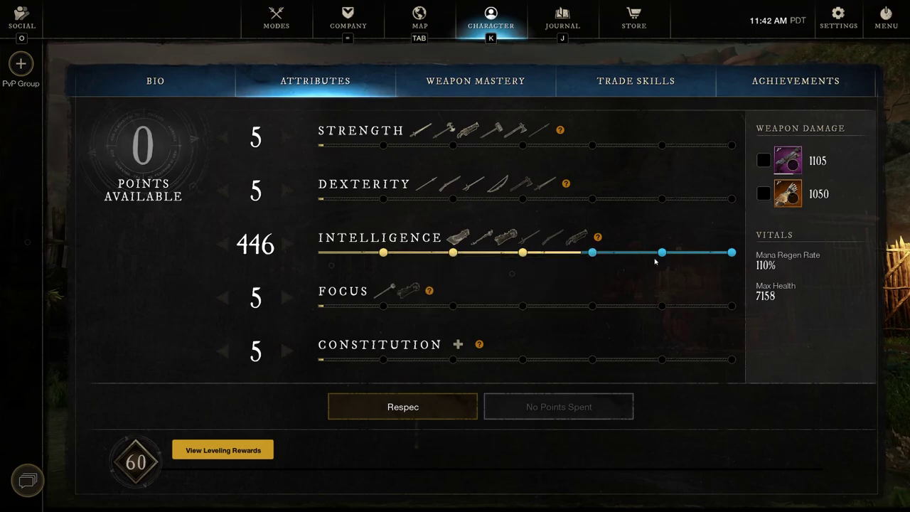
mouse_move(660, 258)
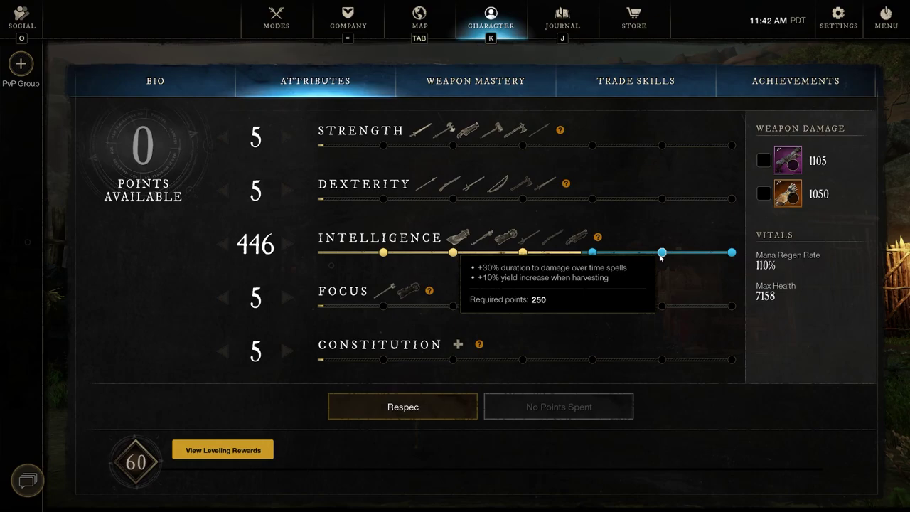
mouse_move(733, 256)
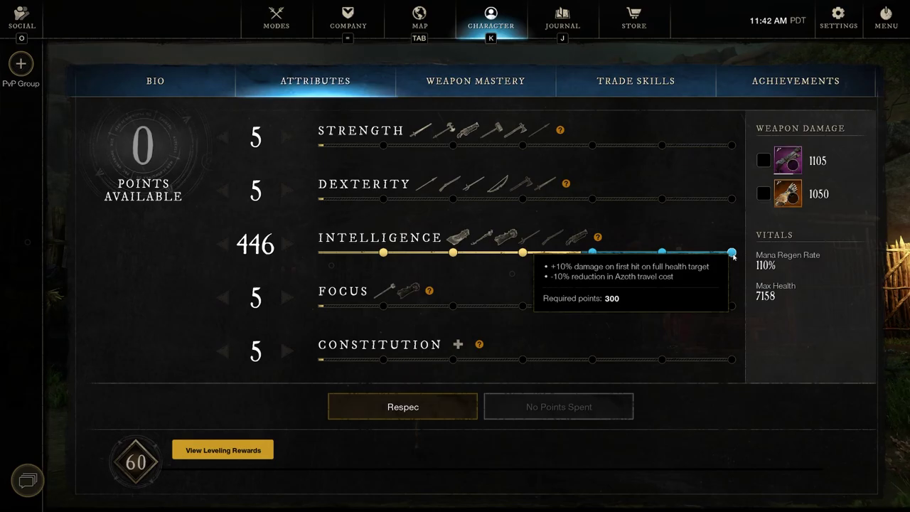
key("Escape")
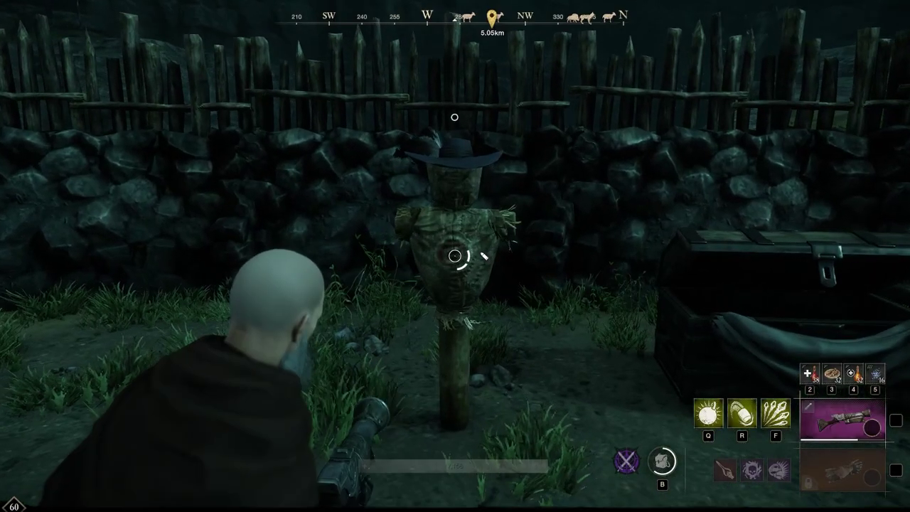
- Fire basic blunderbuss shots at the training dummy's body and head, using both the ungemmed and the gemmed weapon
left_click(455, 256)
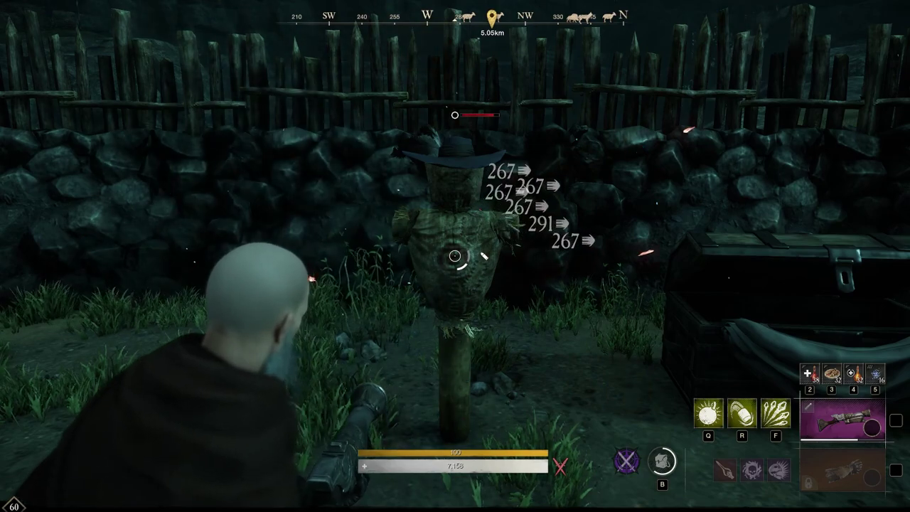
left_click(455, 255)
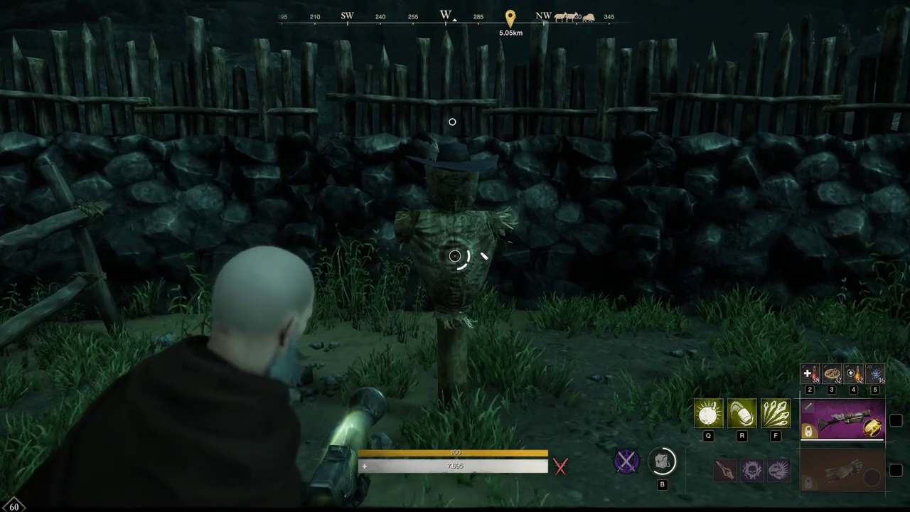
left_click(455, 256)
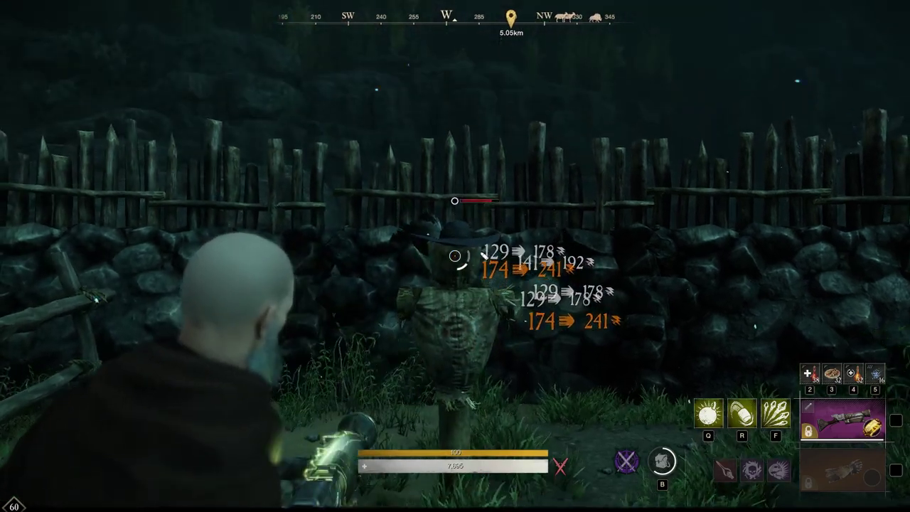
left_click(455, 256)
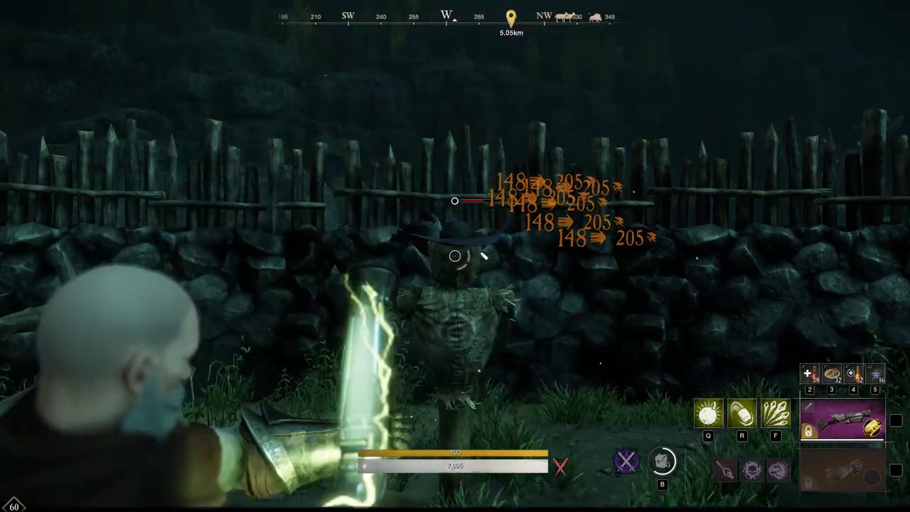
- Use the close-range shrapnel blast on the training dummy and launch the grenade ability at the dummies from a distance
key("f")
key("w")
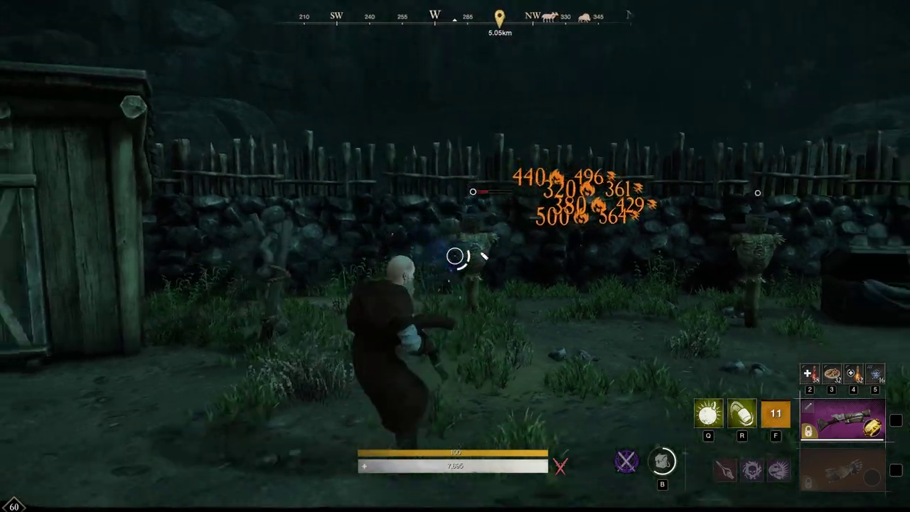
key("q")
key("a")
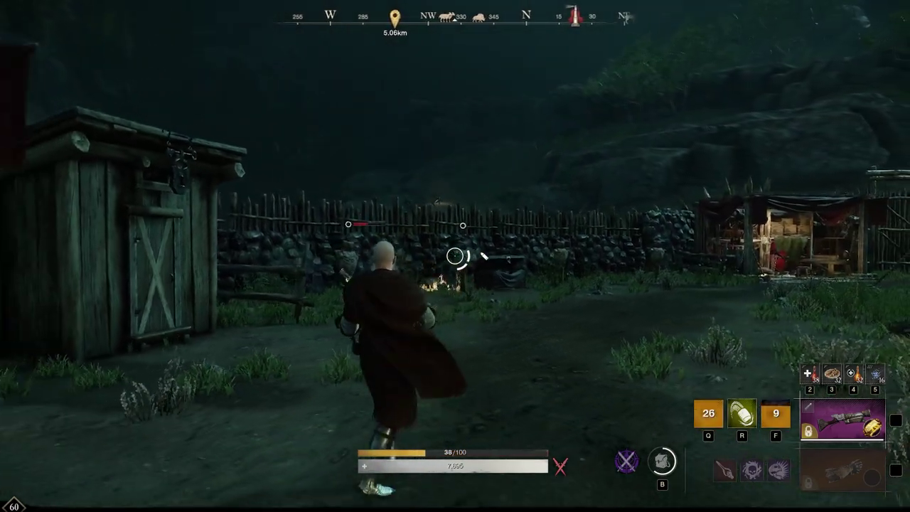
left_click(455, 256)
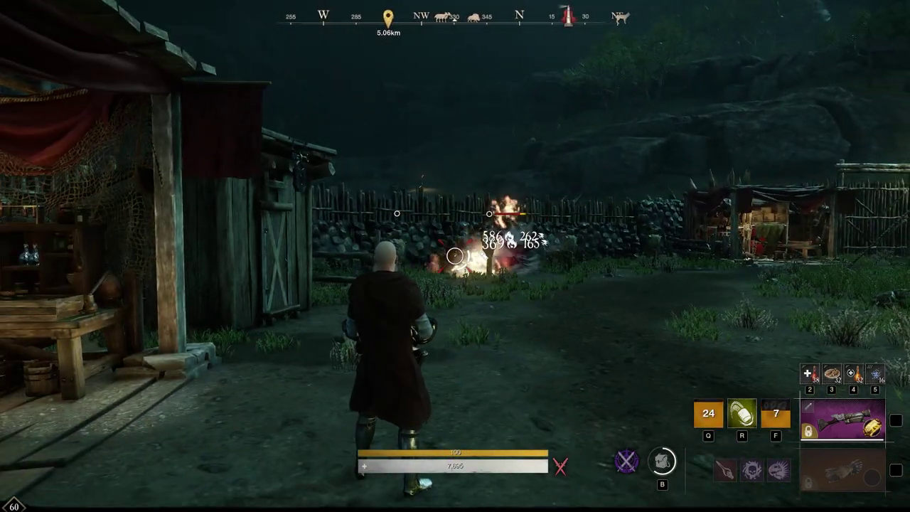
- Reopen the attributes, examine the Intelligence bonuses at the 100-point and following milestone, and return to the game
key("k")
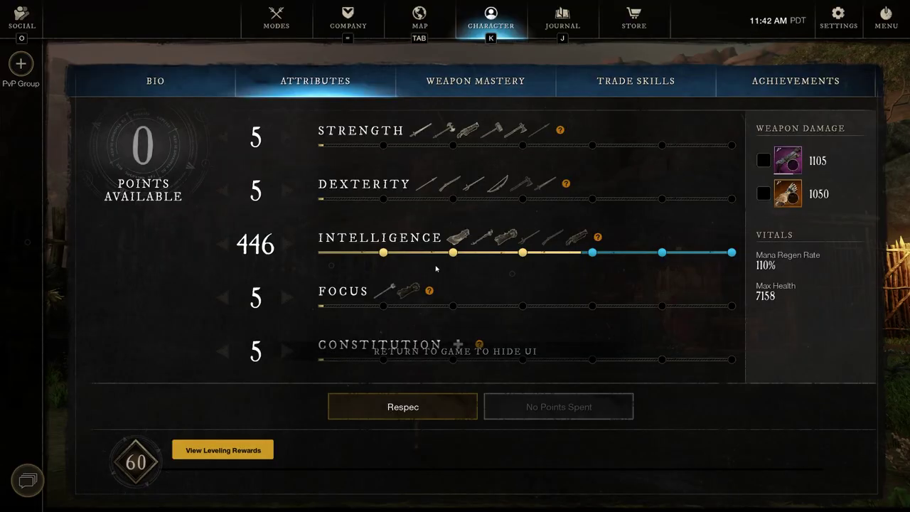
mouse_move(452, 255)
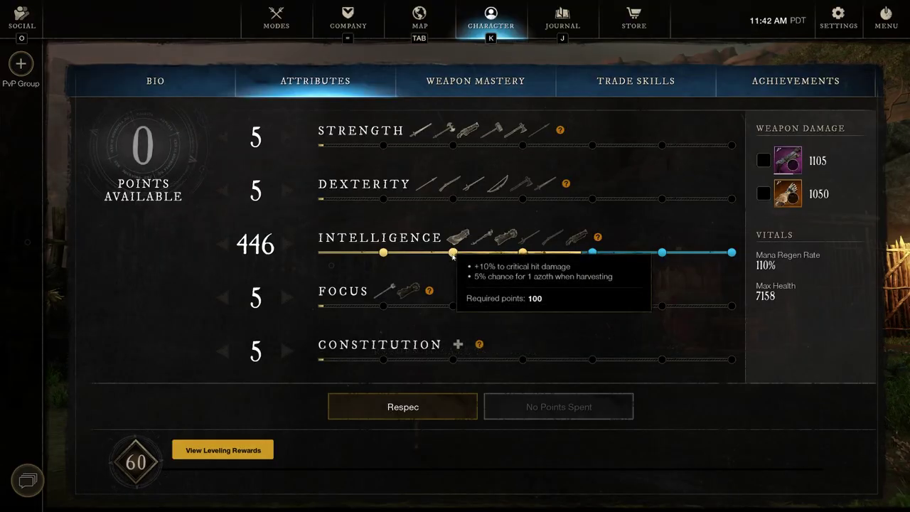
mouse_move(524, 256)
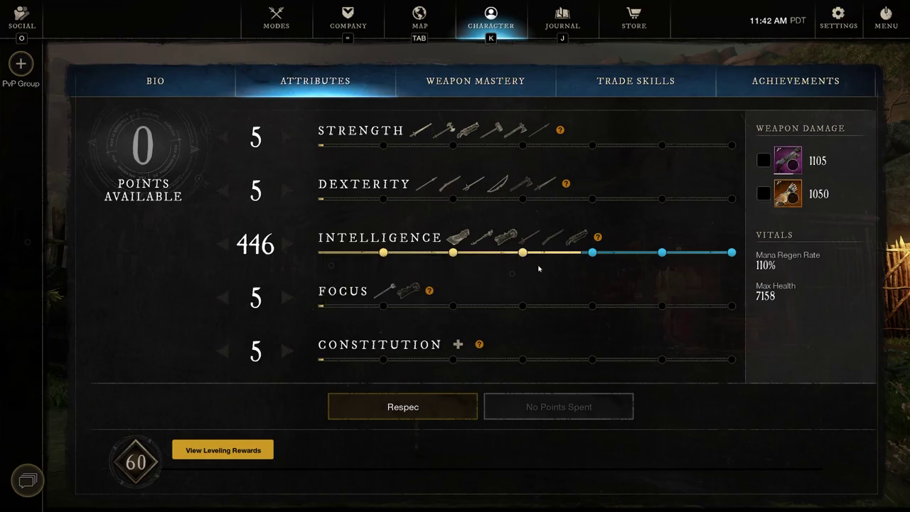
key("Escape")
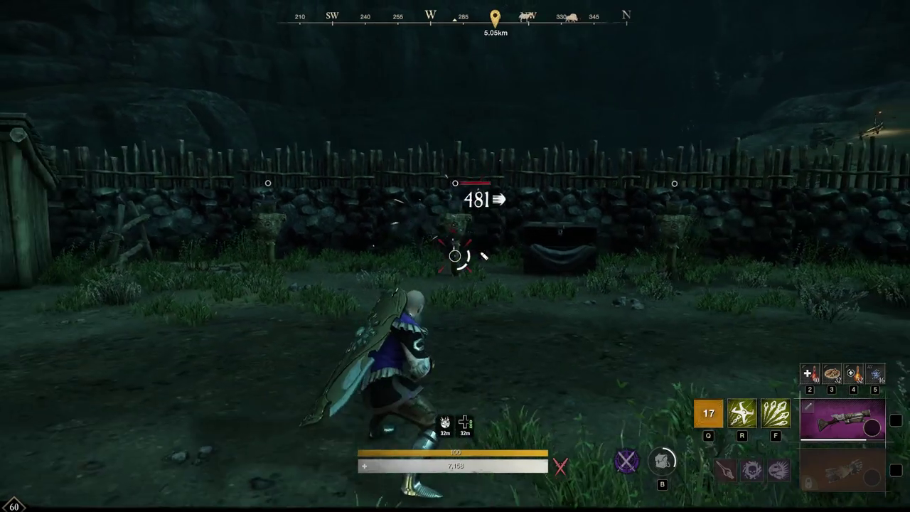
- Hit the training dummy with the blast shot and the shrapnel blast of the ungemmed blunderbuss, stepping in and backing off between them
key("s")
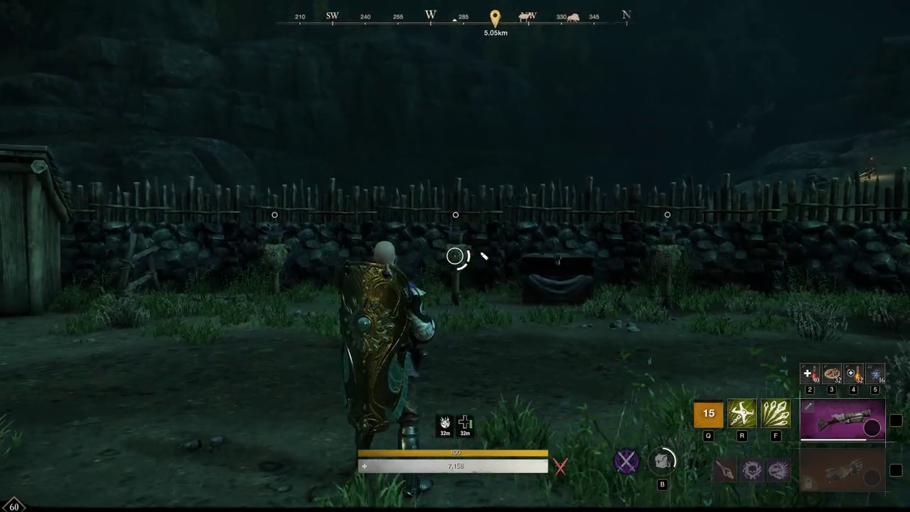
key("r")
key("w")
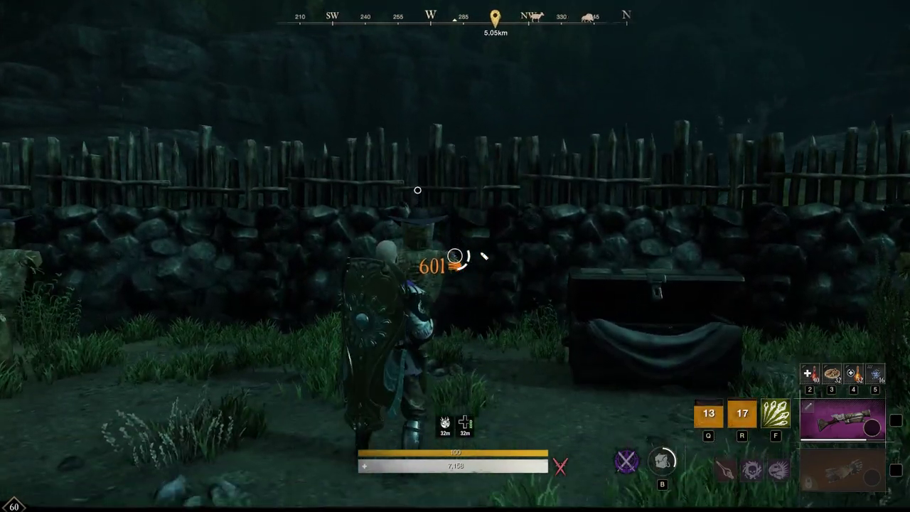
key("s")
key("f")
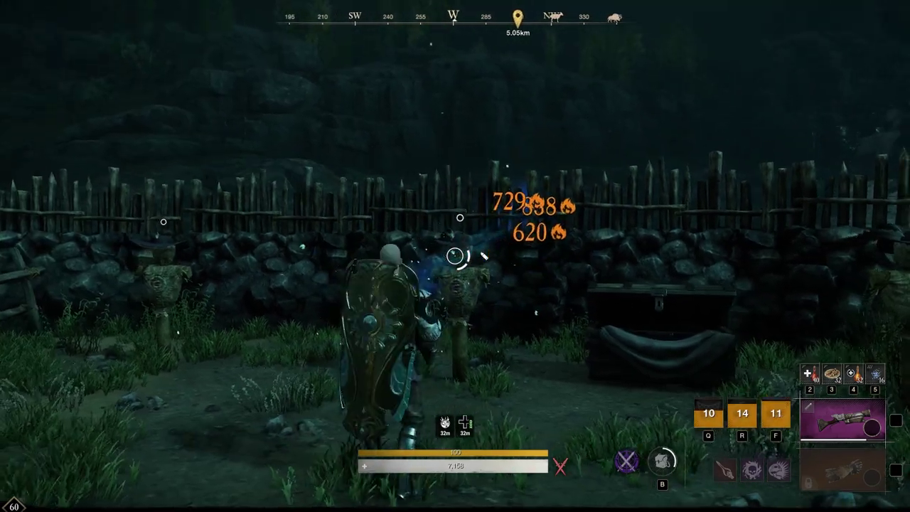
key("s")
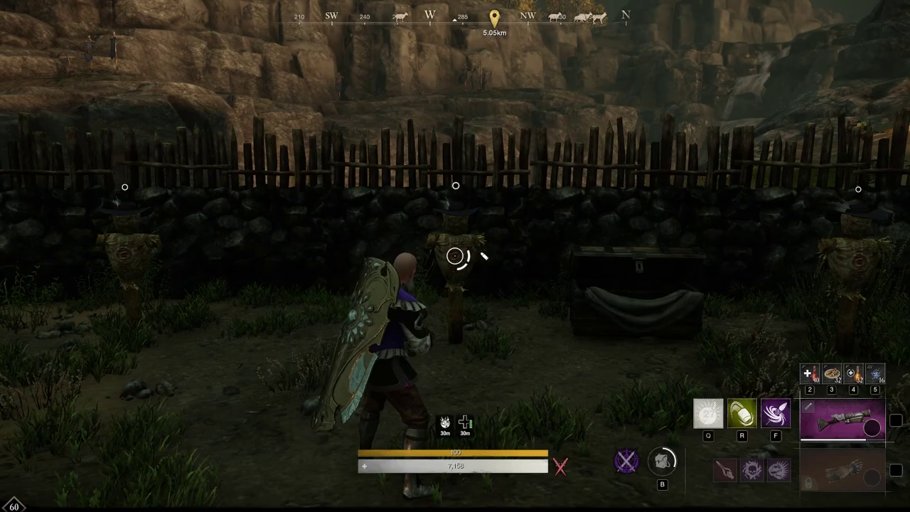
- Launch the grenade ability at the row of training dummies and fire the mortar ability's explosive rounds at them
key("q")
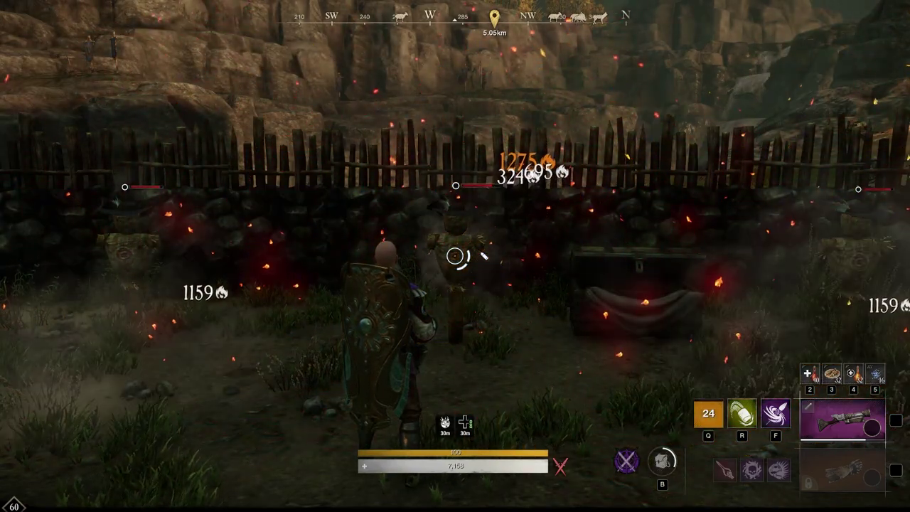
key("a")
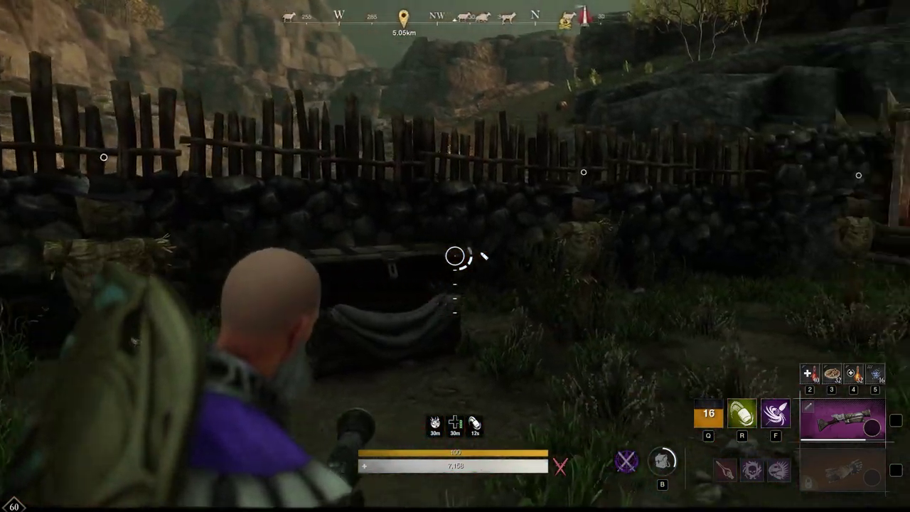
left_click(455, 256)
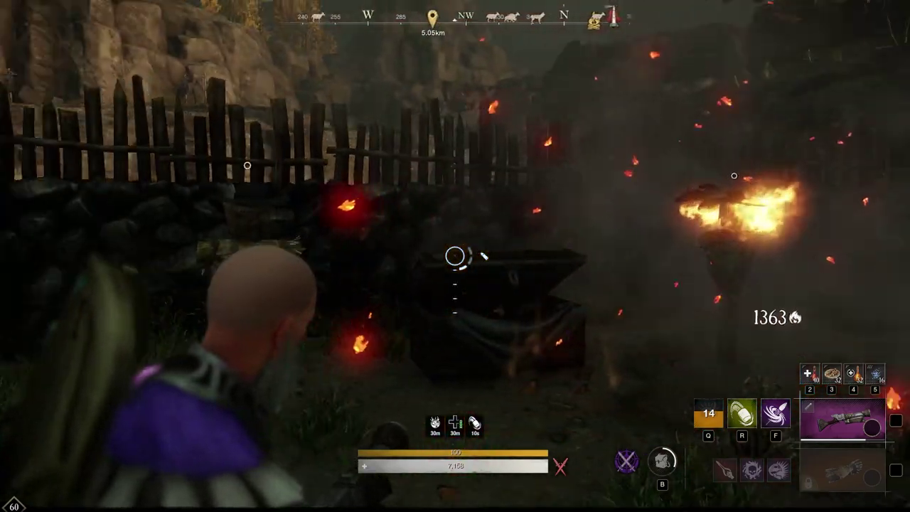
key("r")
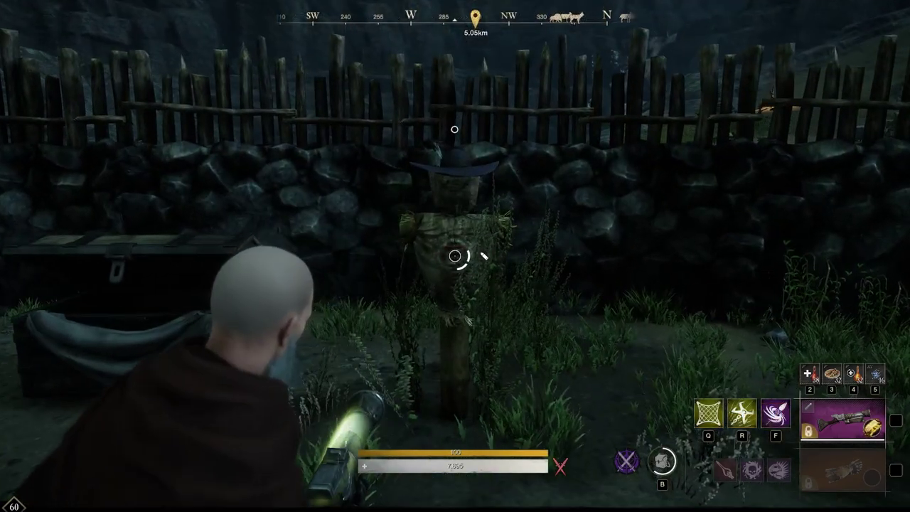
- Shoot the training dummy with the gemmed blunderbuss and follow up with the net shot, blast shot and gap-closing claw shot
left_click(455, 256)
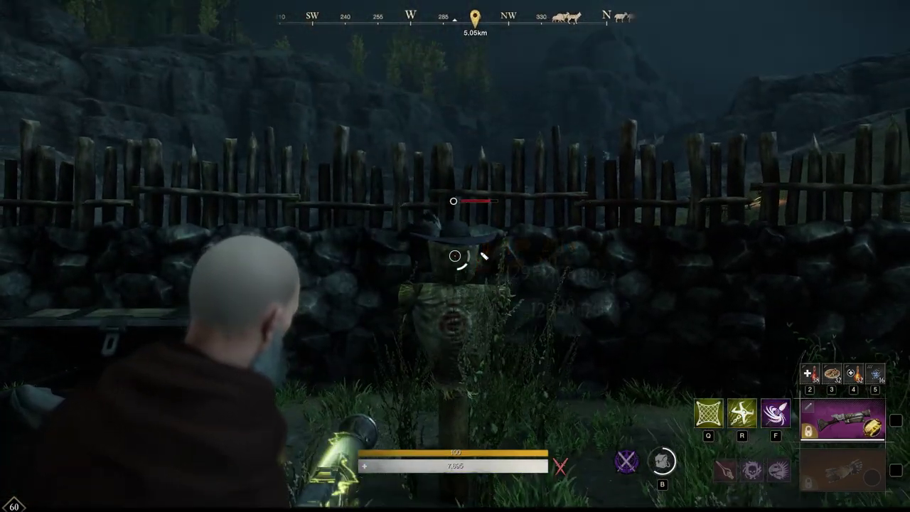
left_click(455, 256)
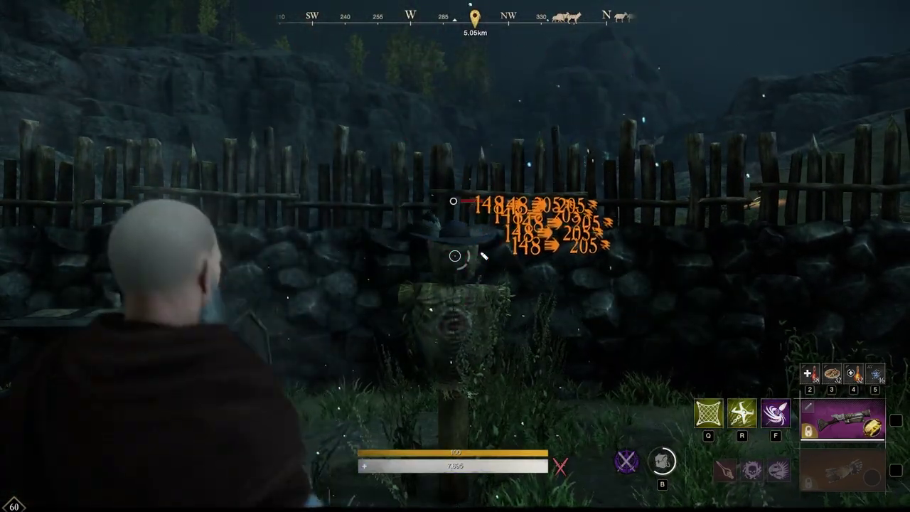
key("q")
key("w")
key("r")
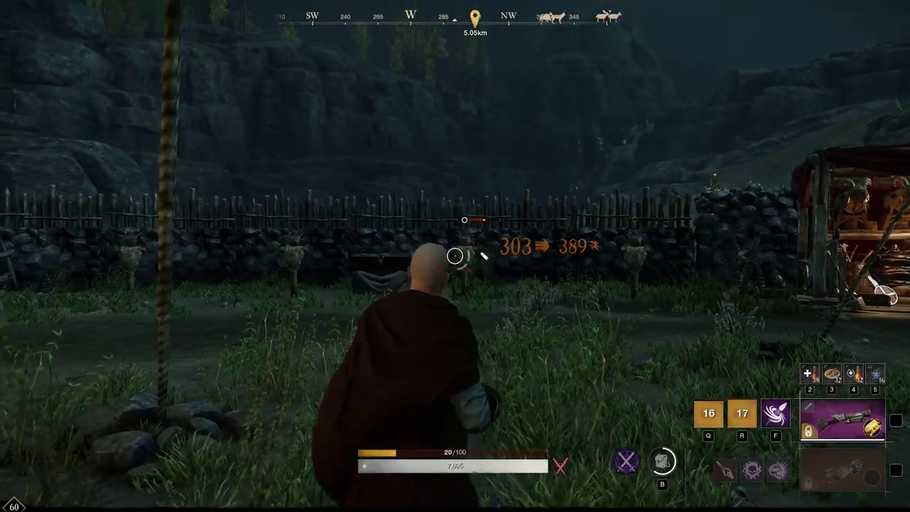
key("f")
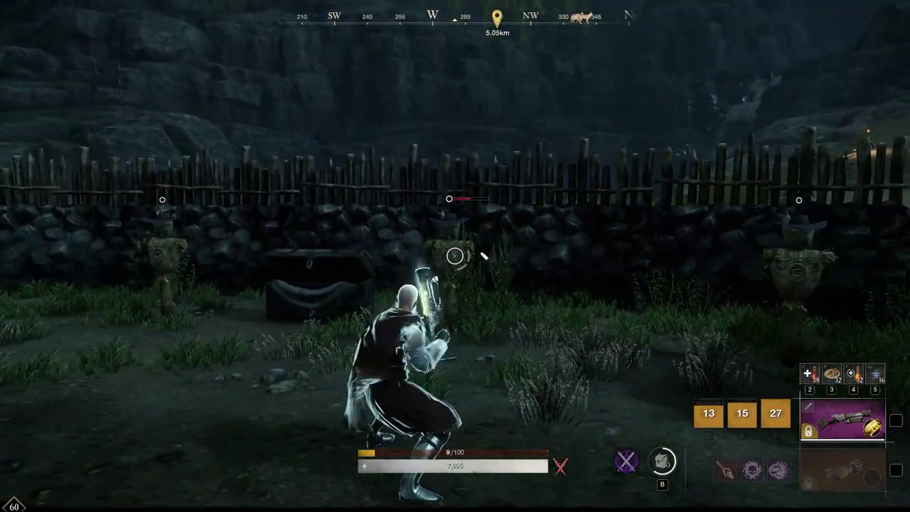
- Fire the net shot and the blast shot at the training dummy from long range with the gemmed blunderbuss
key("q")
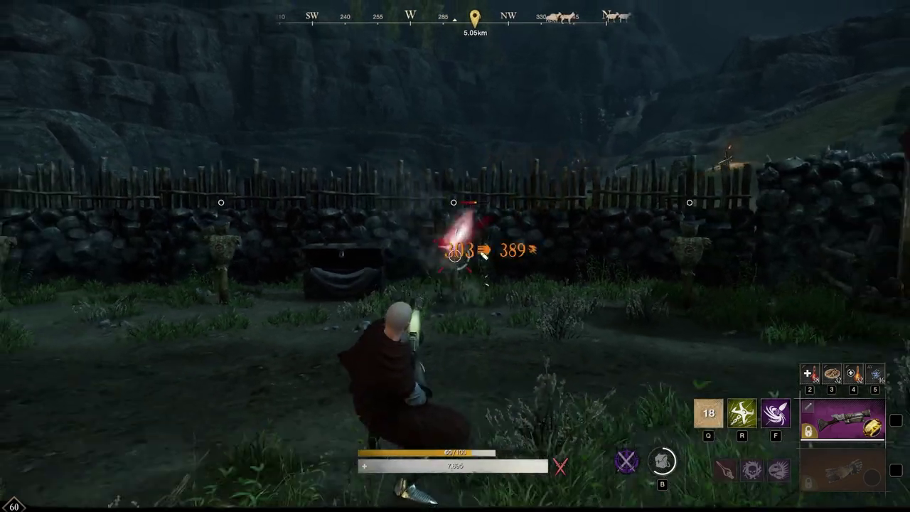
left_click(455, 256)
key("r")
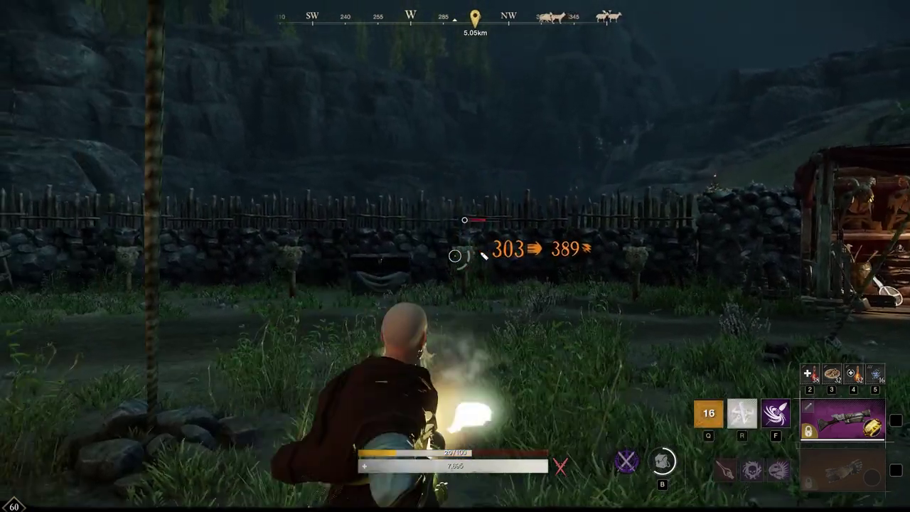
- Close in on the training dummy with the gemmed blunderbuss and fire its remaining ready ability at it
key("w")
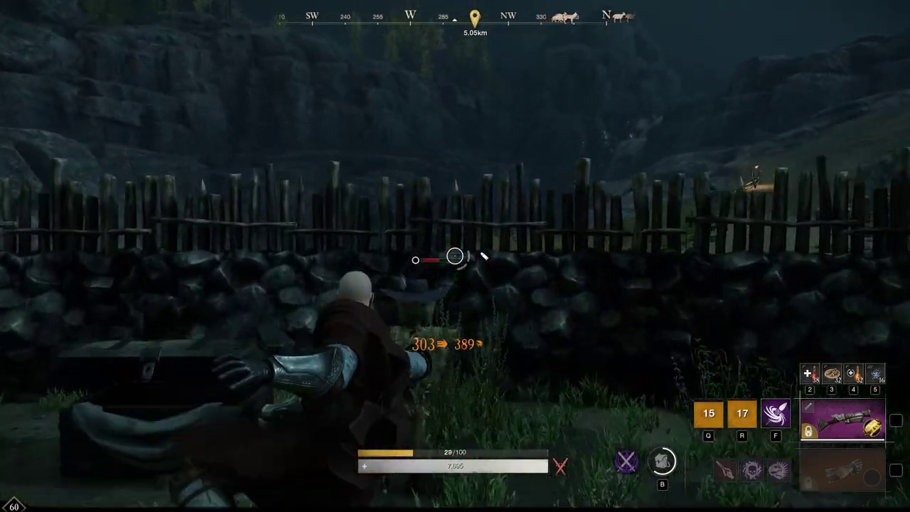
key("f")
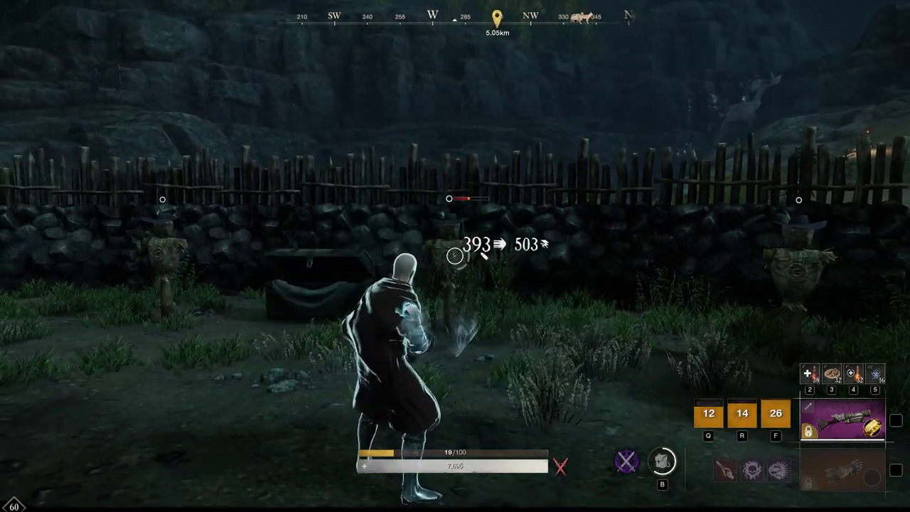
- Shoot the training dummy at close range with a basic shot and the shrapnel blast, backing away and dodging between attacks
key("w")
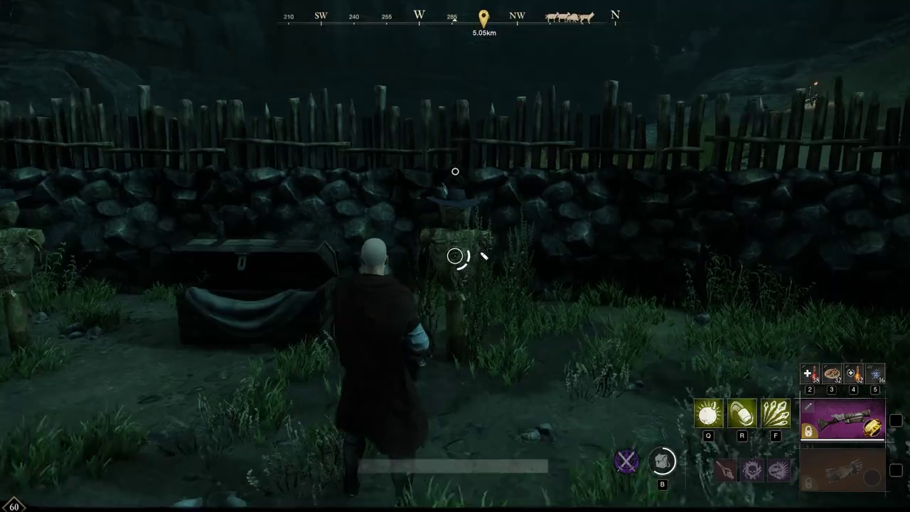
left_click(455, 256)
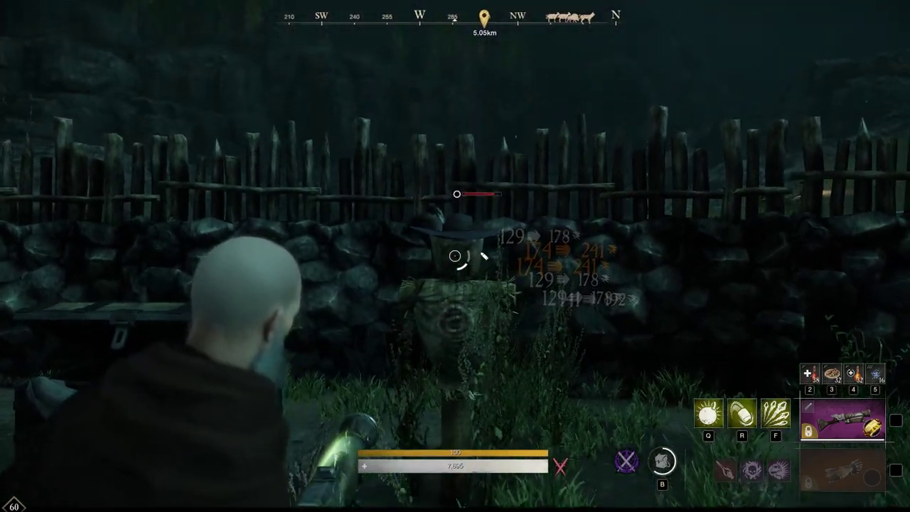
left_click(455, 256)
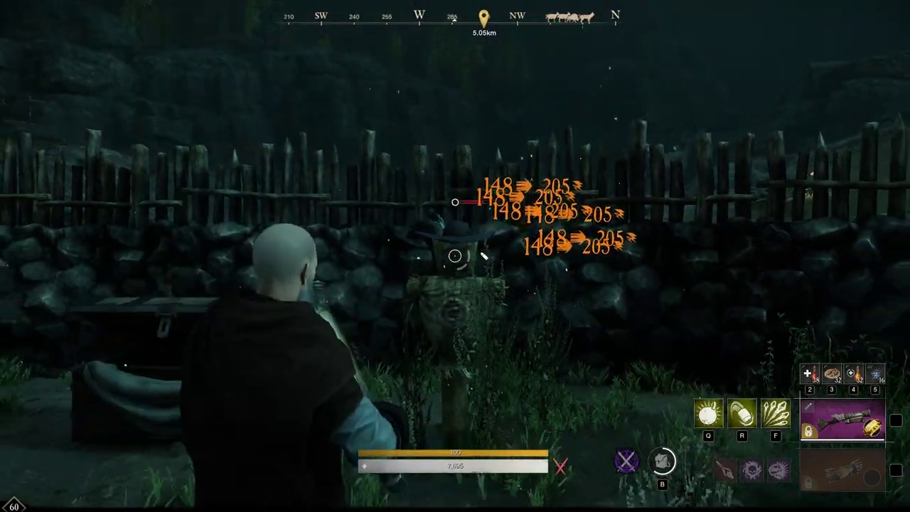
key("s")
key("shift")
left_click(455, 256)
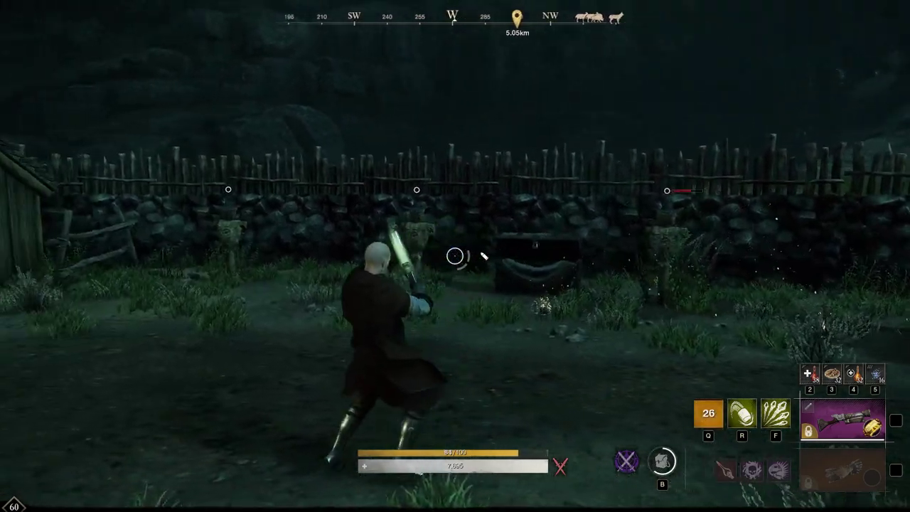
- Run up to the next training dummy, launch the grenade ability at it and dodge away
key("w")
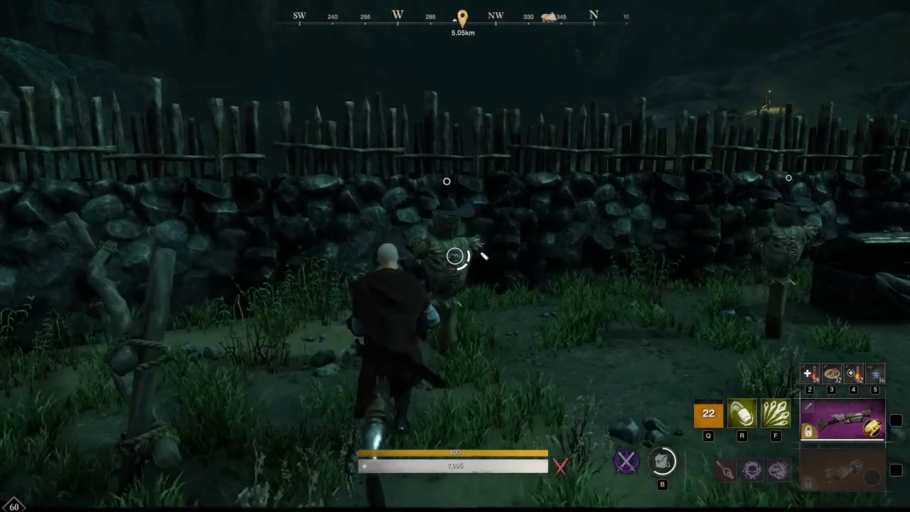
key("f")
key("shift")
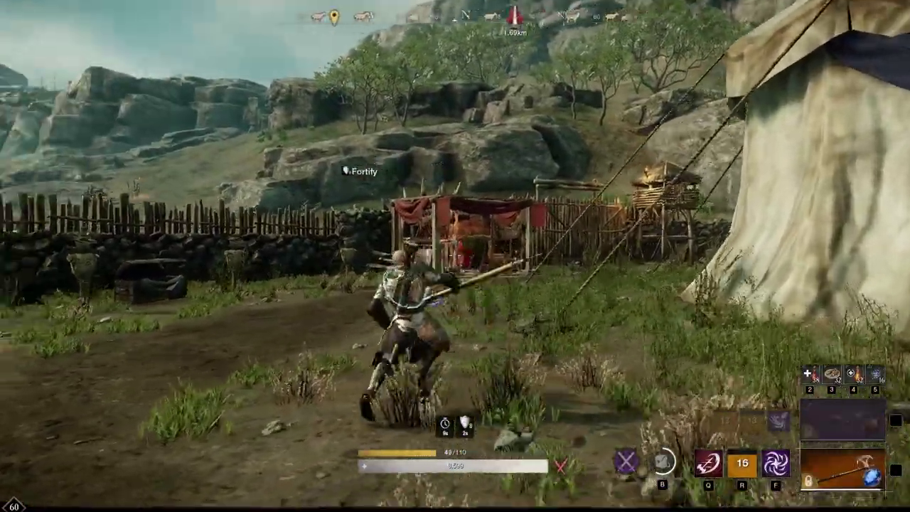
- Use two war hammer abilities on the open ground near the training dummies
key("f")
key("q")
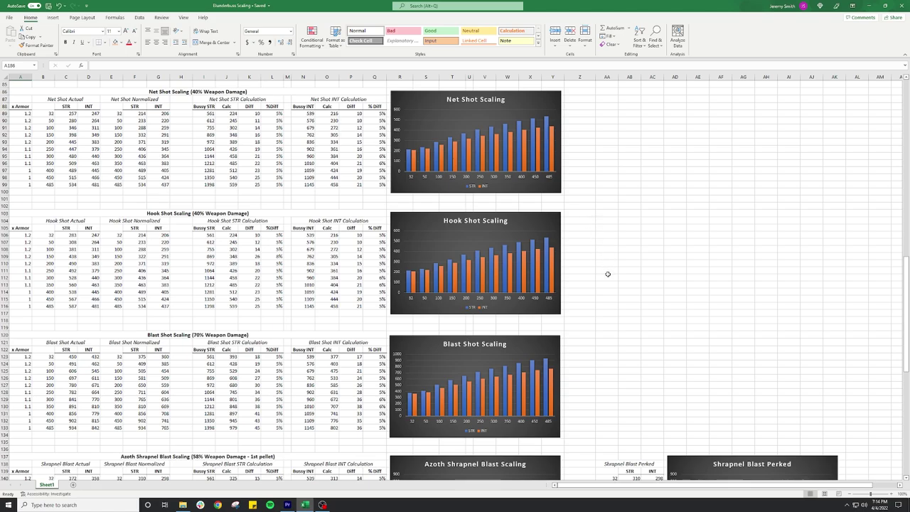
- Switch to the Blunderbuss Scaling workbook in Excel and review the STR vs INT damage scaling chart, returning to the net shot table
scroll(608, 274, "up", 14)
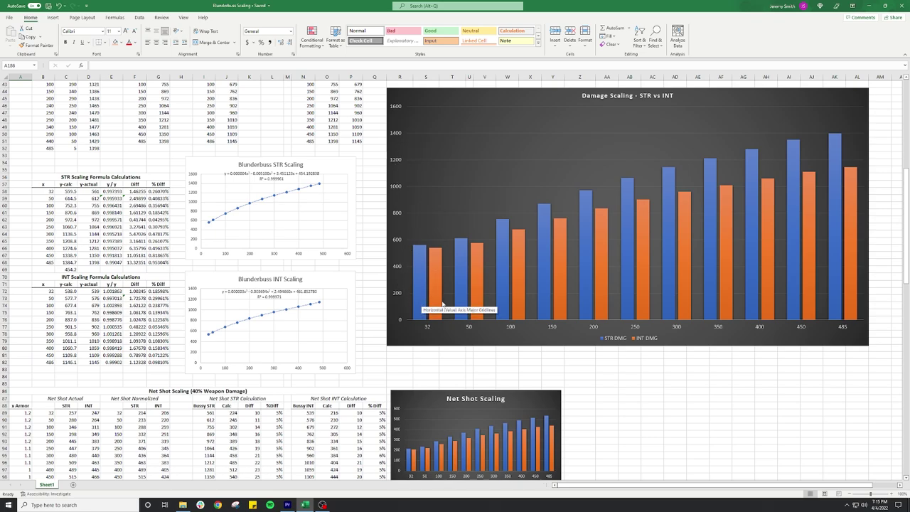
scroll(429, 285, "down", 1)
scroll(379, 259, "down", 8)
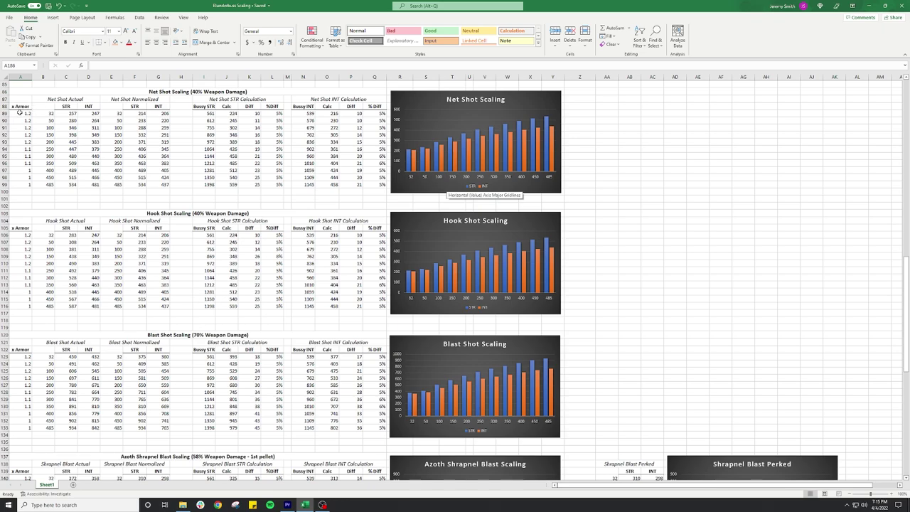
- Highlight the net shot table's armor multipliers in A89:A99 and select the first normalized STR value in F89
left_click_drag(19, 115, 44, 183)
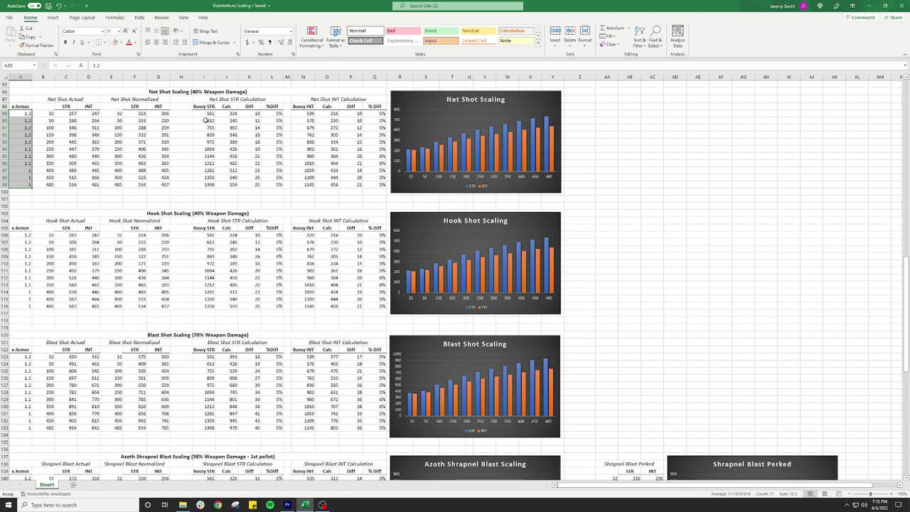
left_click(140, 115)
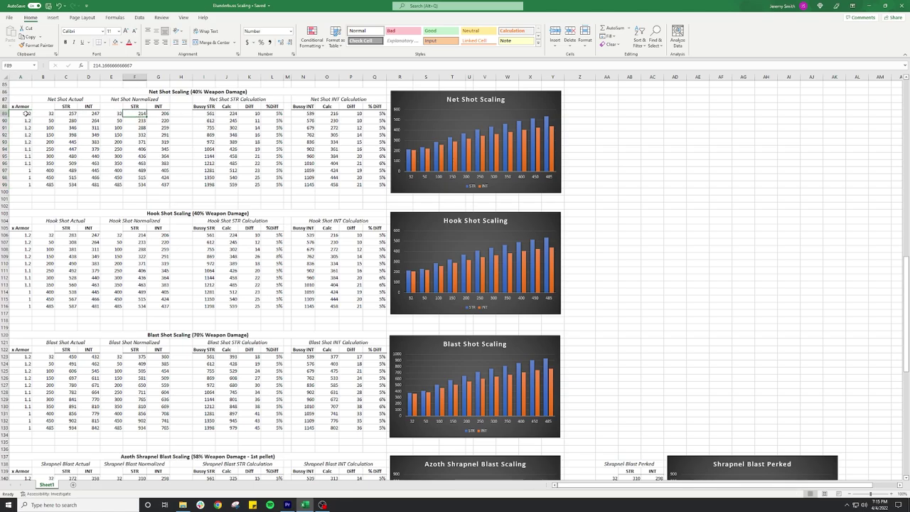
- Inspect the formula of the first normalized net shot value, cell O3 in the sheet's first table, and close the formula
scroll(163, 129, "up", 20)
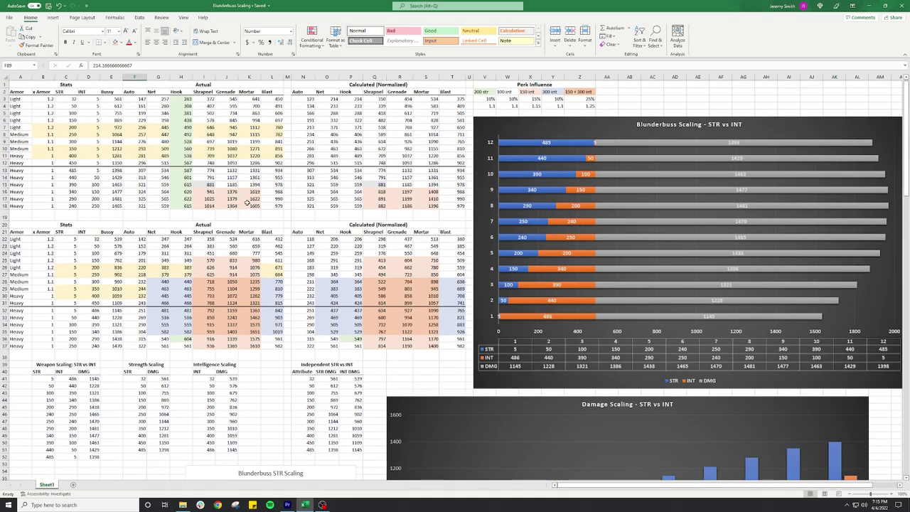
left_click(333, 100)
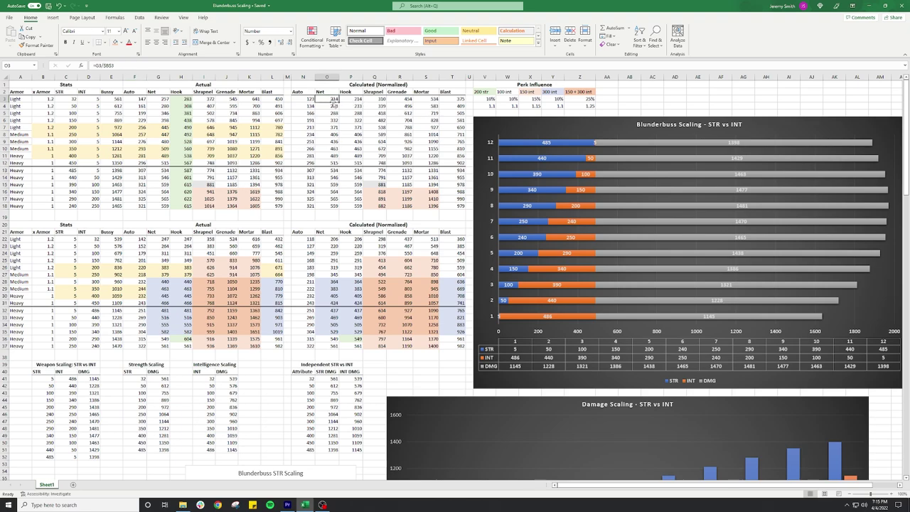
left_click(171, 66)
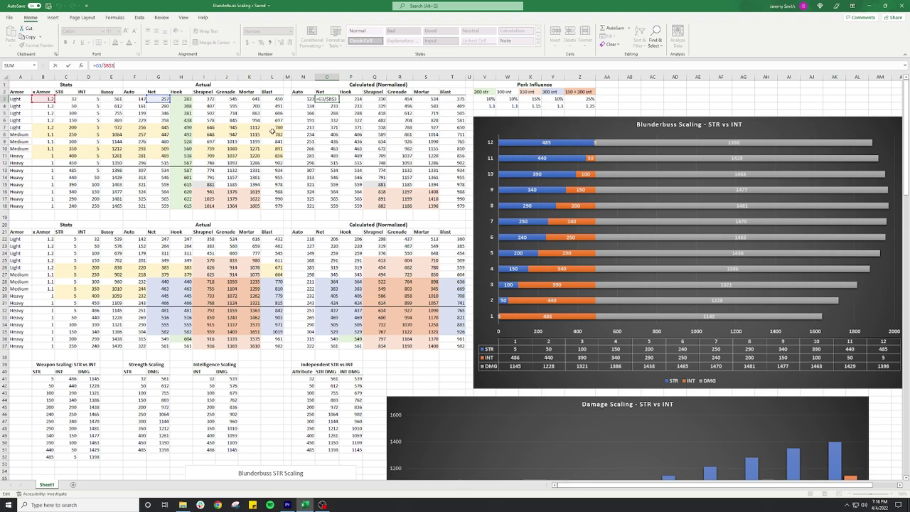
key("Return")
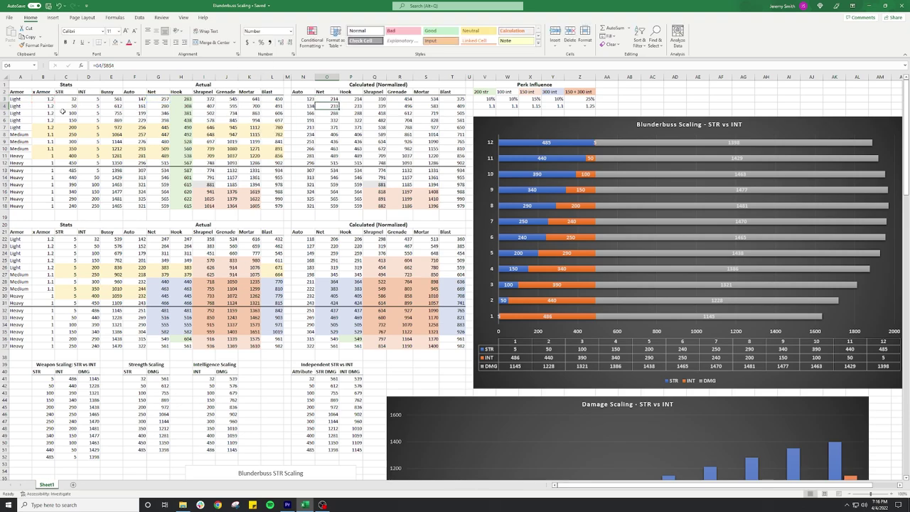
- Inspect the formula of the normalized auto-attack value for the 485 STR row, cell N13, and close the formula
left_click(305, 142)
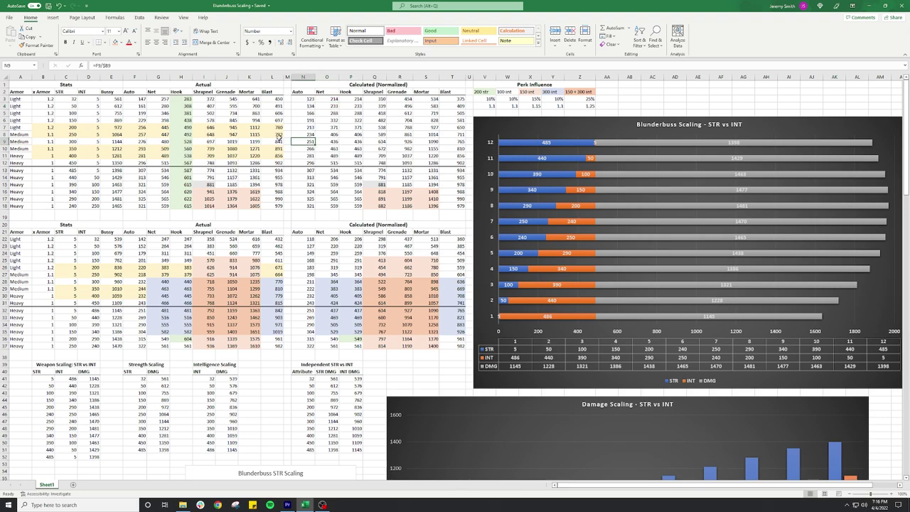
left_click(304, 171)
left_click(133, 66)
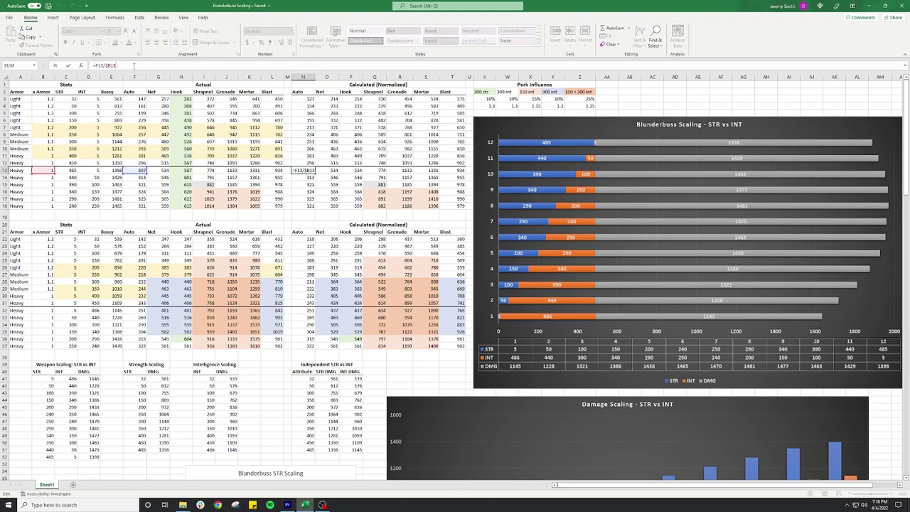
key("Return")
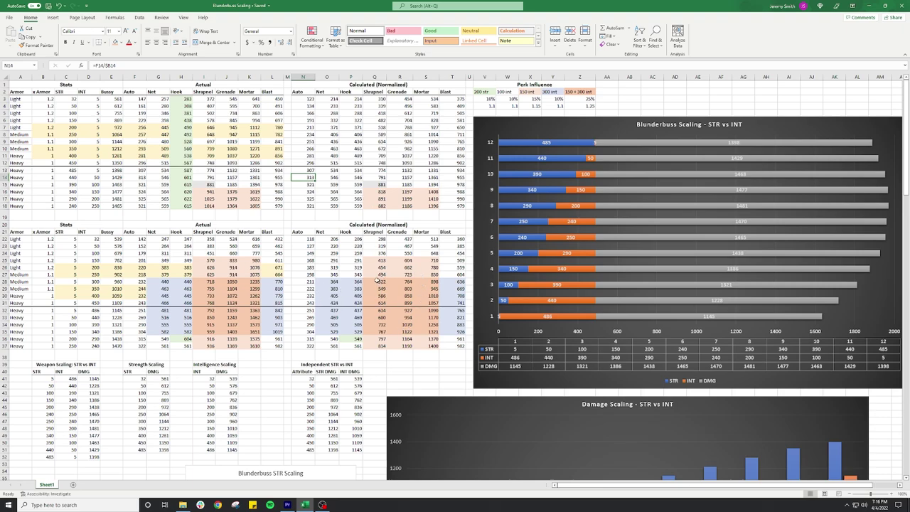
- Highlight the perk-affected shrapnel, grenade and mortar values in Q28:S35 and I28:K35, and the Perk Influence color key
left_click_drag(377, 281, 428, 332)
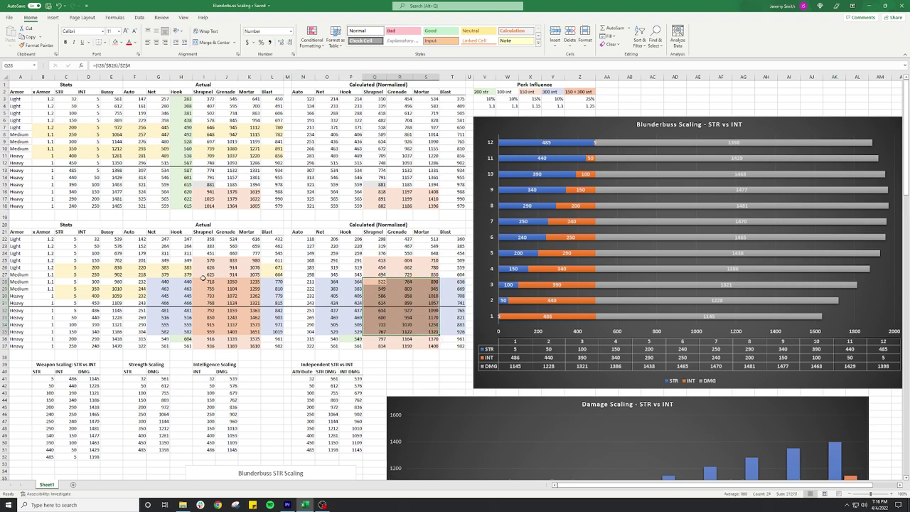
left_click_drag(204, 282, 254, 332)
left_click_drag(481, 92, 581, 92)
left_click(479, 111)
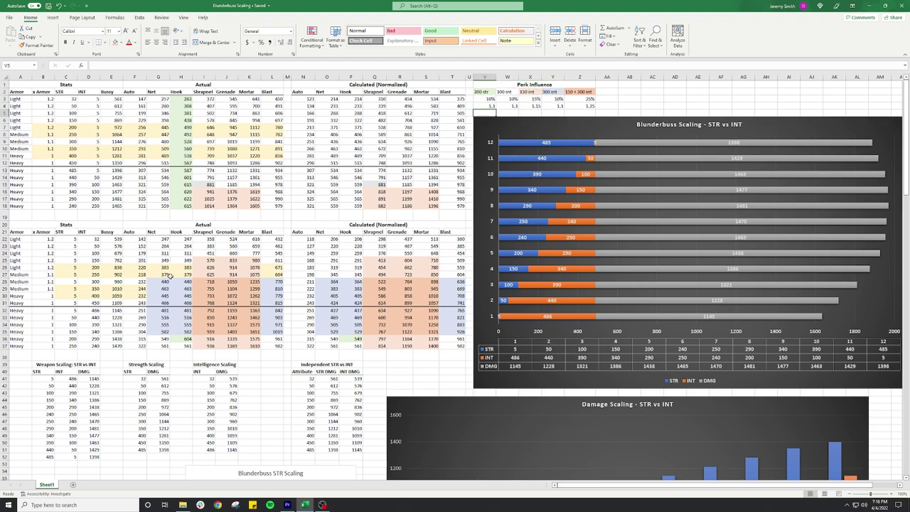
- Highlight the 150 INT cell, the shrapnel-to-mortar values in I25:K27 and the net and hook values in G28:H31, then deselect them
left_click(94, 260)
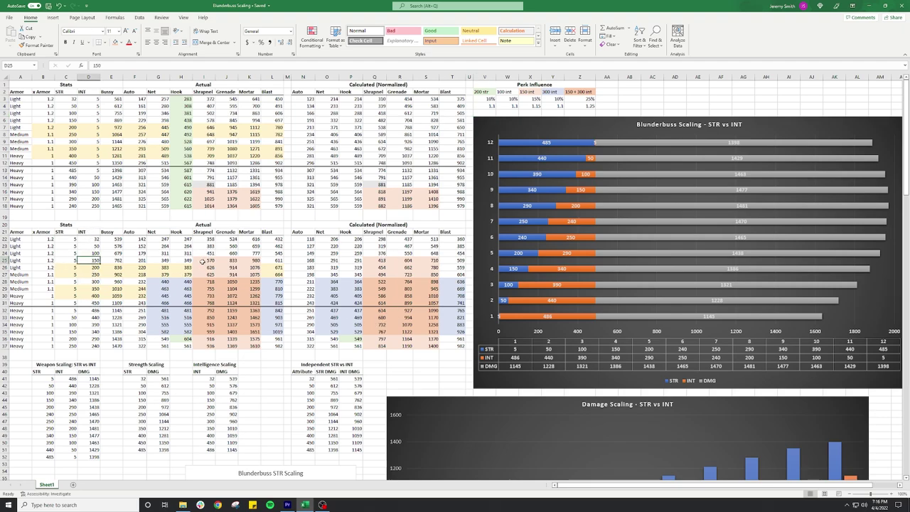
left_click_drag(203, 262, 257, 273)
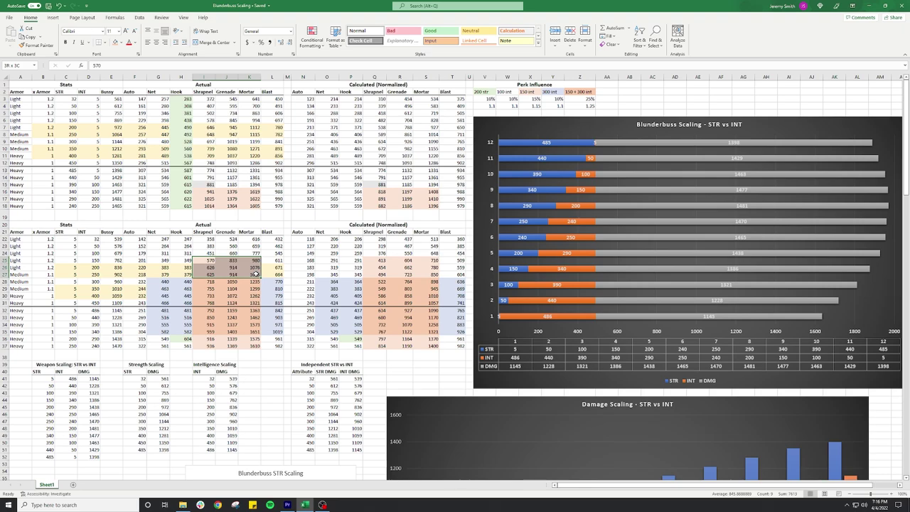
left_click_drag(163, 281, 183, 302)
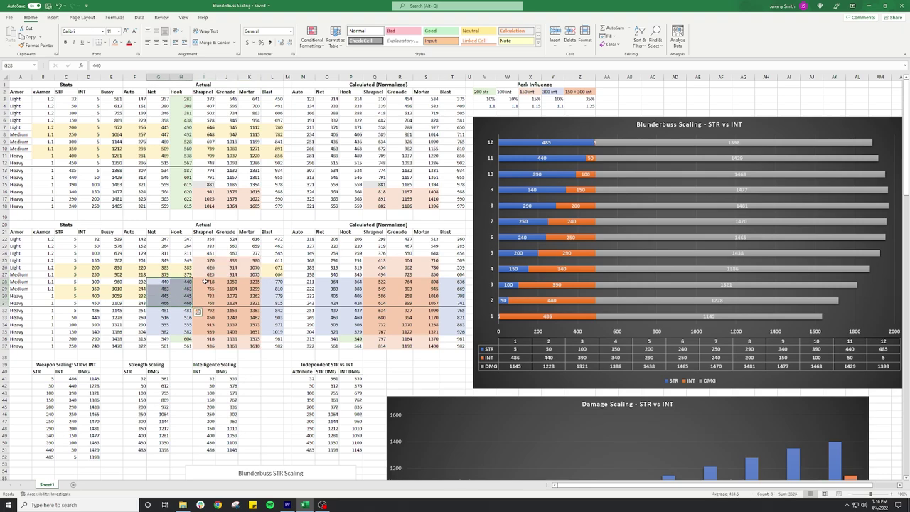
left_click(399, 364)
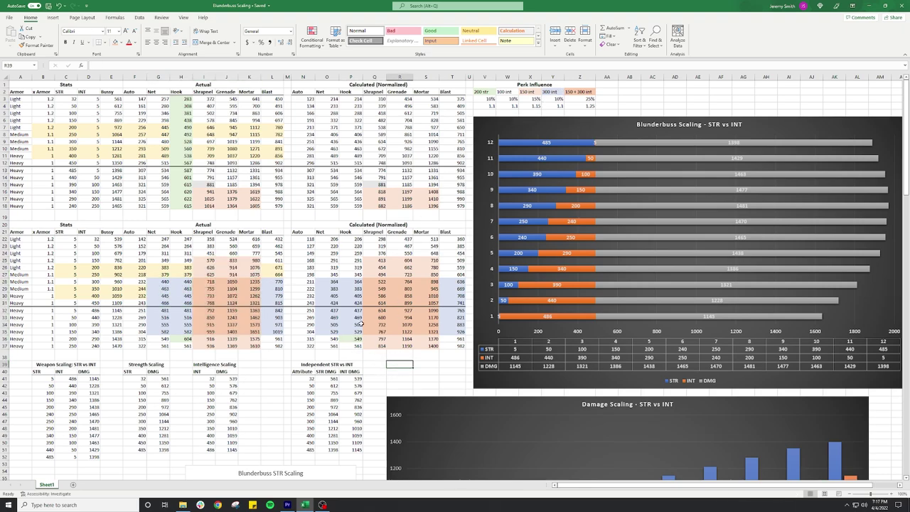
- Return to the Net Shot Scaling table and point out the first Bussy STR value and its STR attribute level
scroll(352, 241, "down", 1)
scroll(345, 185, "up", 1)
scroll(265, 181, "down", 20)
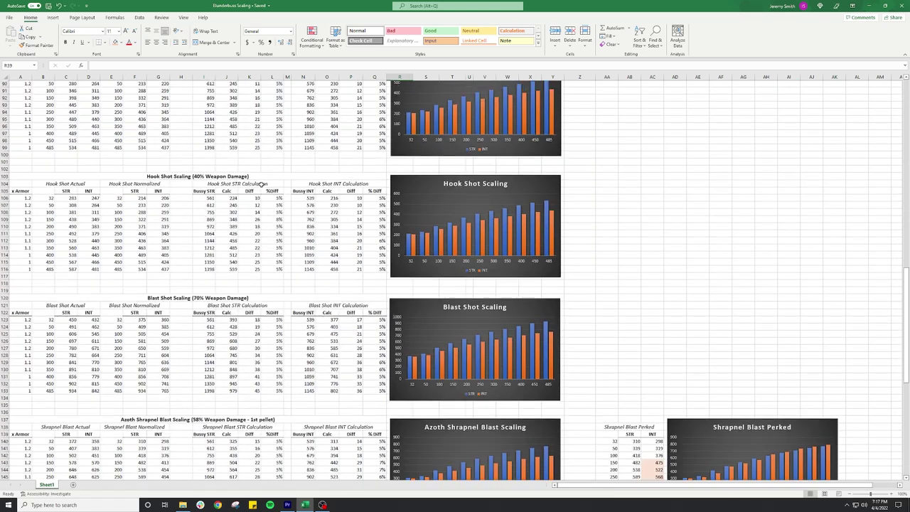
scroll(259, 183, "down", 2)
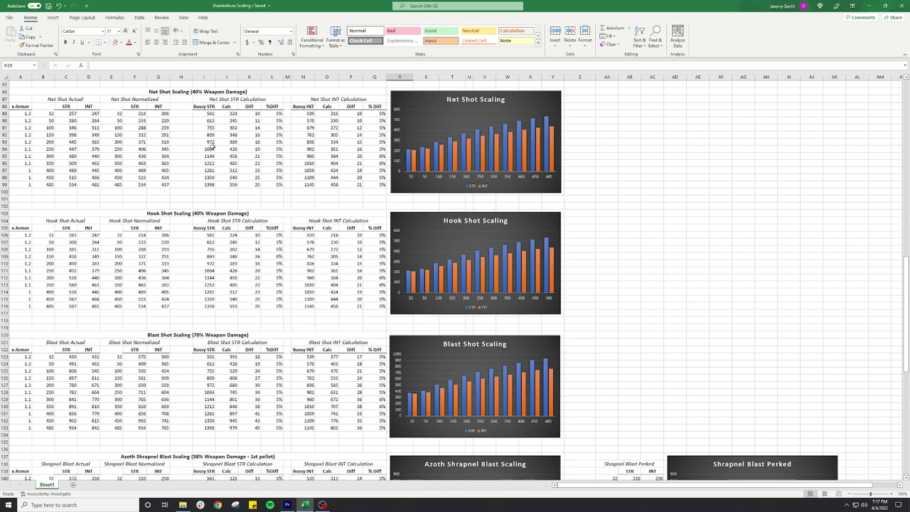
left_click(201, 113)
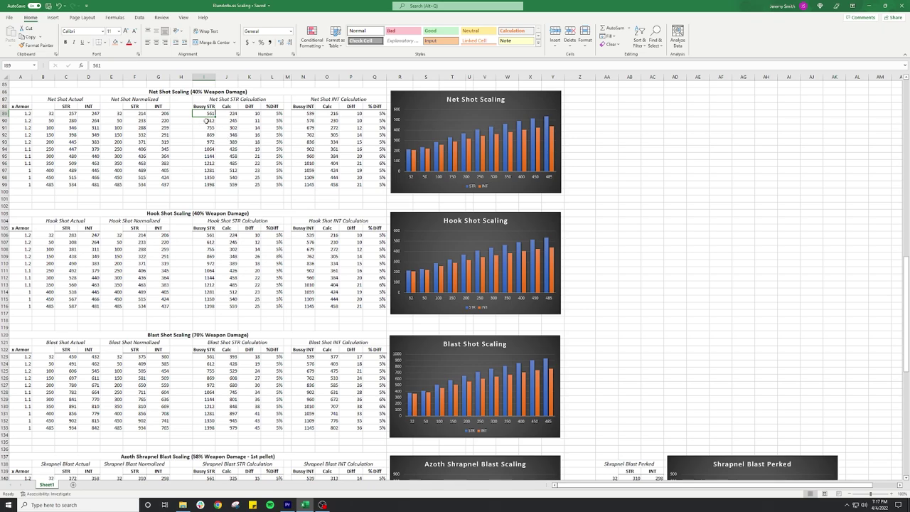
left_click(48, 113)
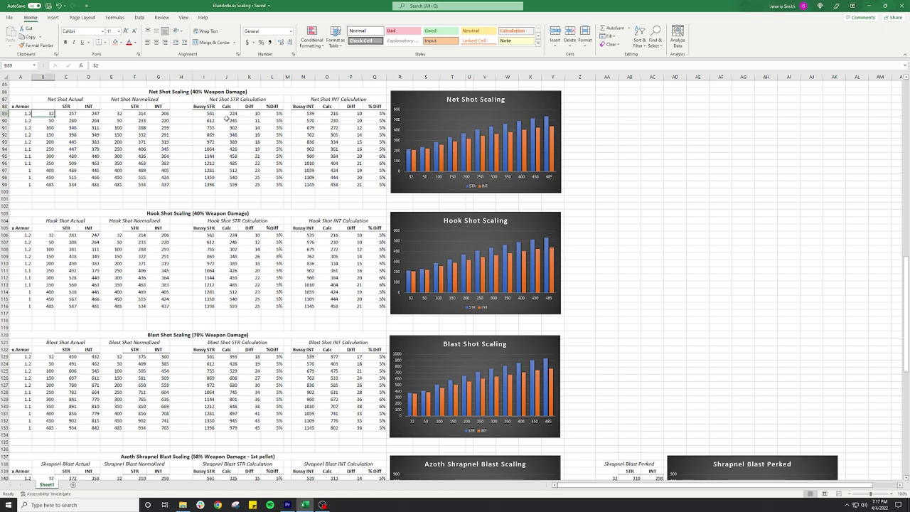
- Inspect the formula of the net shot table's first STR Calc value, cell J89, and close the formula
left_click(206, 114)
left_click(229, 114)
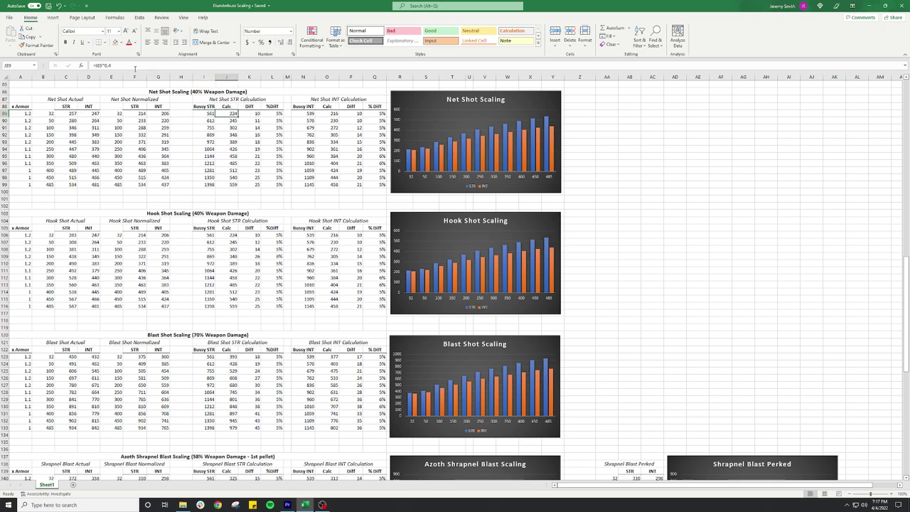
left_click(96, 65)
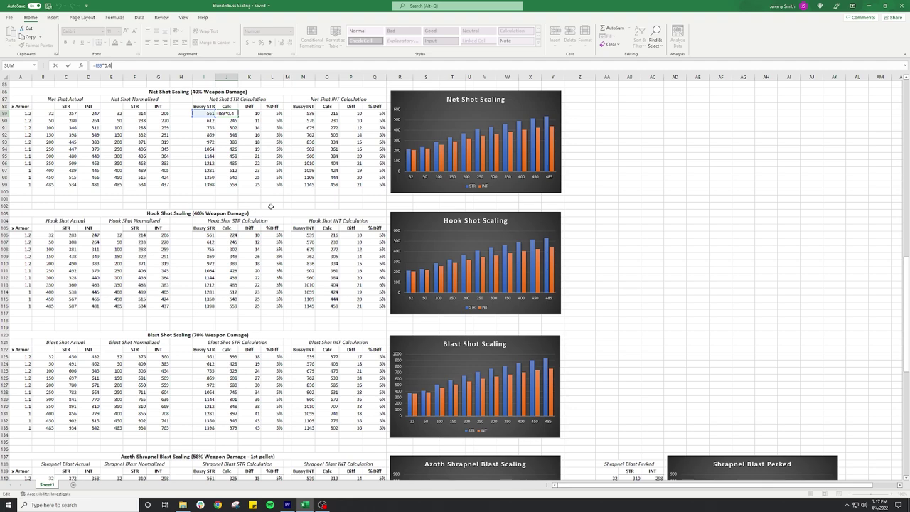
key("Return")
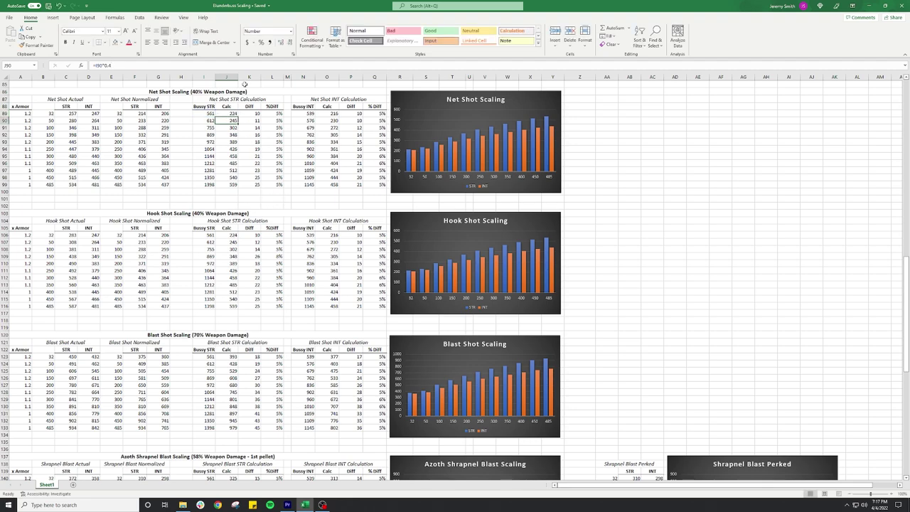
- Highlight the calculated STR net shot values in J89:J99 and the actual STR values in C89:C99 for comparison
left_click_drag(231, 113, 234, 185)
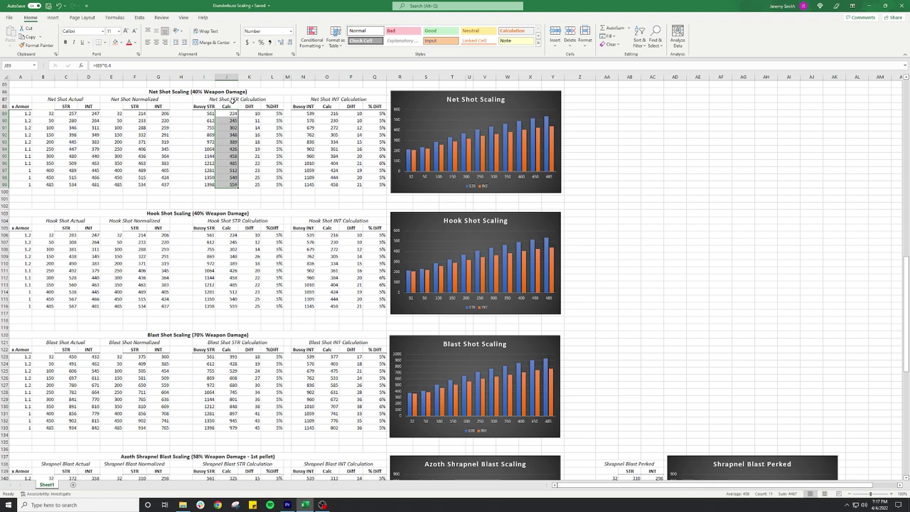
left_click_drag(69, 112, 69, 184)
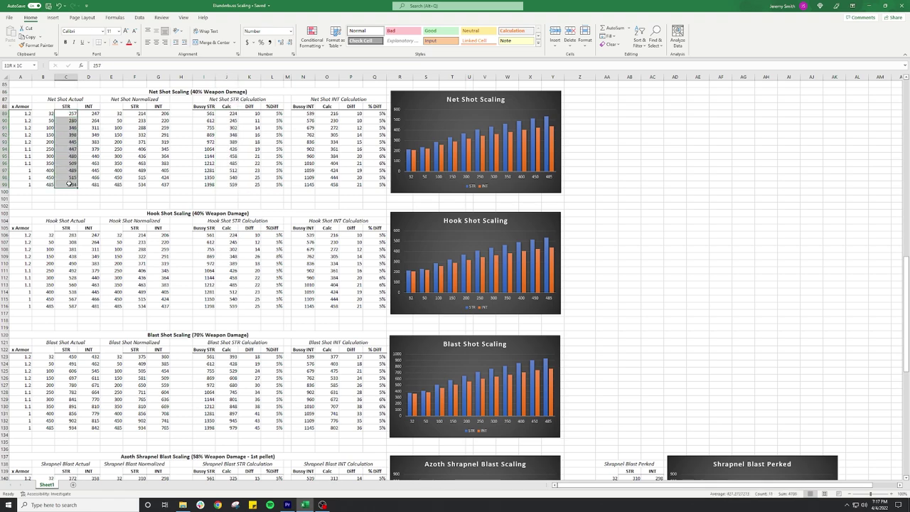
- Highlight the net shot STR Diff values in K89:K99 and %Diff values in L89:L99, then deselect them
left_click(250, 114)
left_click_drag(251, 114, 251, 186)
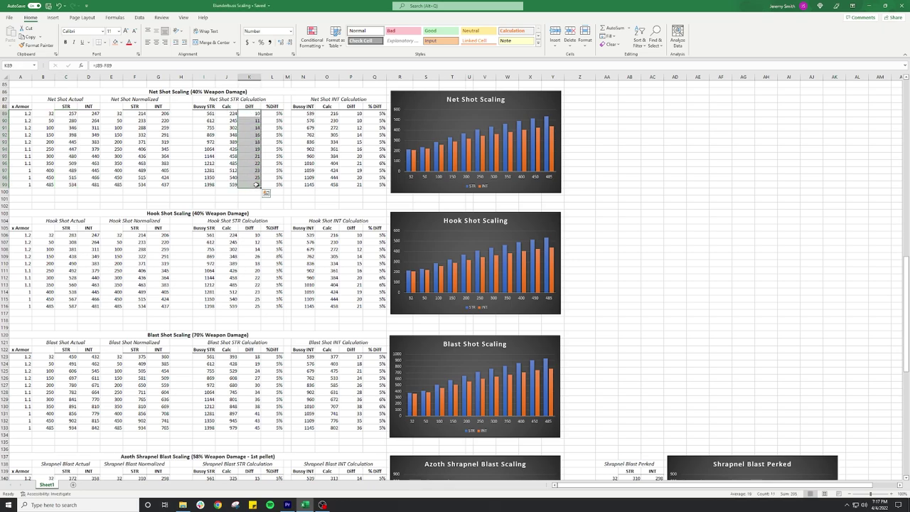
left_click_drag(269, 114, 274, 187)
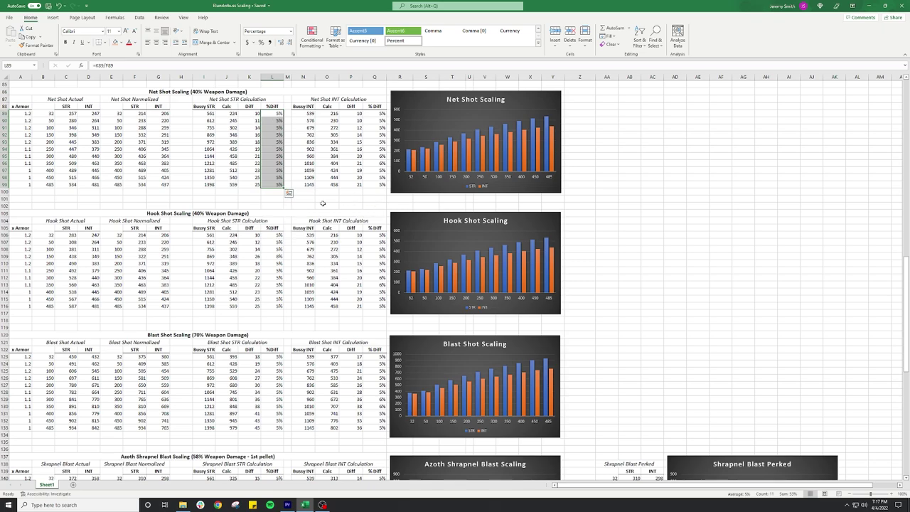
left_click(272, 200)
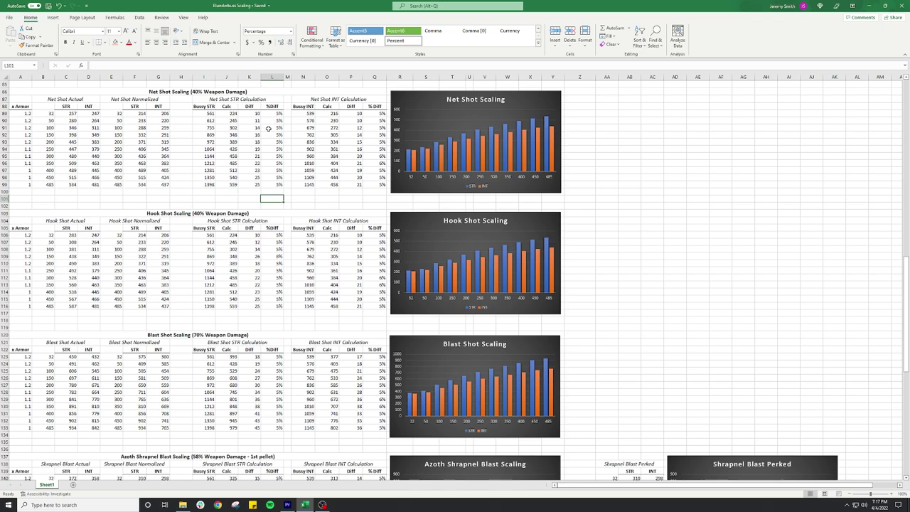
- Go over the net shot STR %Diff, Diff and Calc columns in rows 89 to 99 again, highlighting each in turn
left_click_drag(270, 113, 272, 184)
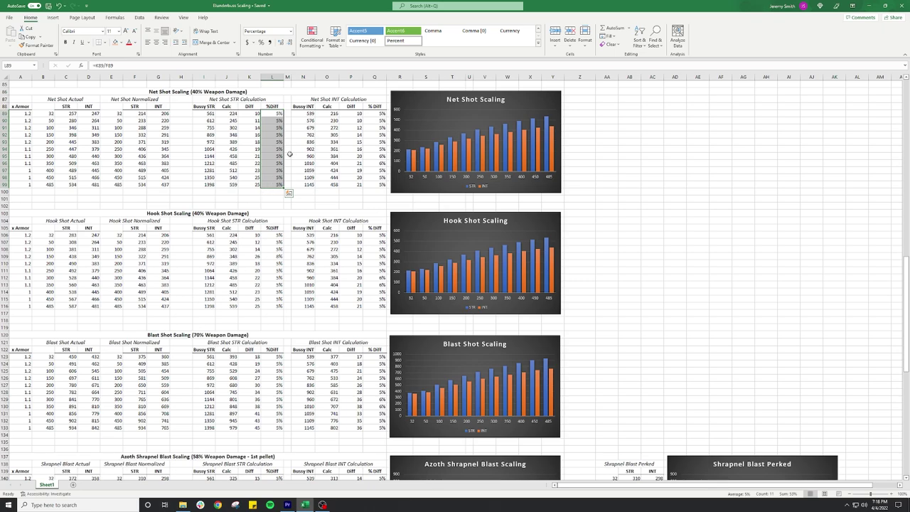
left_click(275, 192)
left_click_drag(276, 114, 278, 184)
left_click_drag(254, 114, 276, 185)
left_click_drag(231, 113, 232, 184)
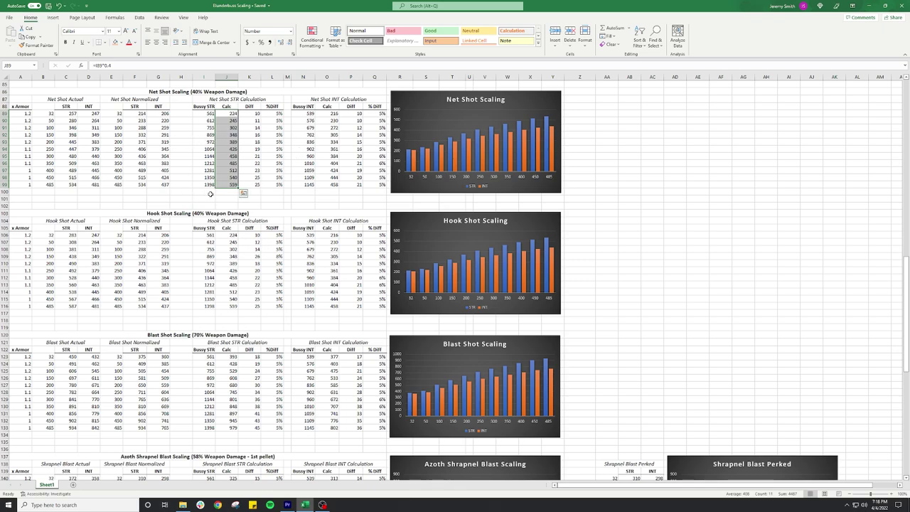
left_click(210, 193)
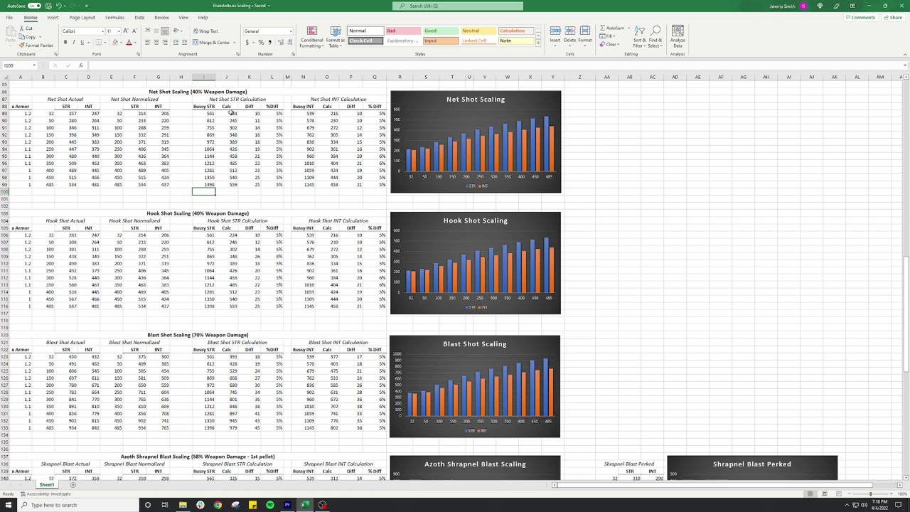
left_click_drag(230, 113, 227, 185)
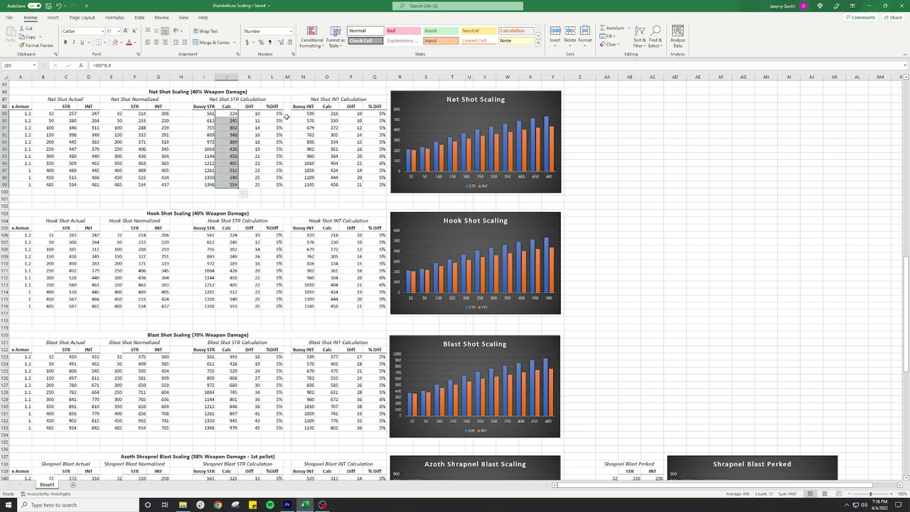
left_click_drag(278, 113, 282, 184)
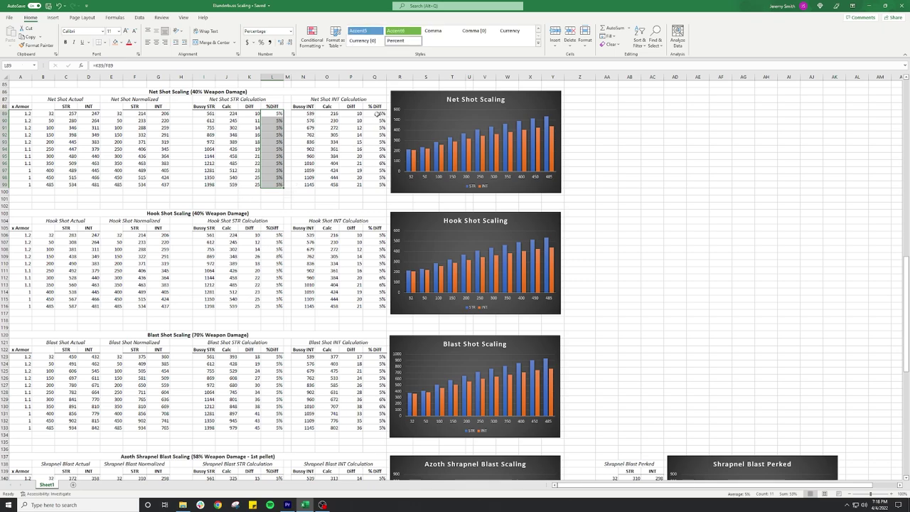
- Highlight the INT % Diff outliers at 300 and 350 in the Net Shot, Hook Shot and Blast Shot tables
left_click_drag(377, 113, 381, 164)
scroll(369, 164, "down", 2)
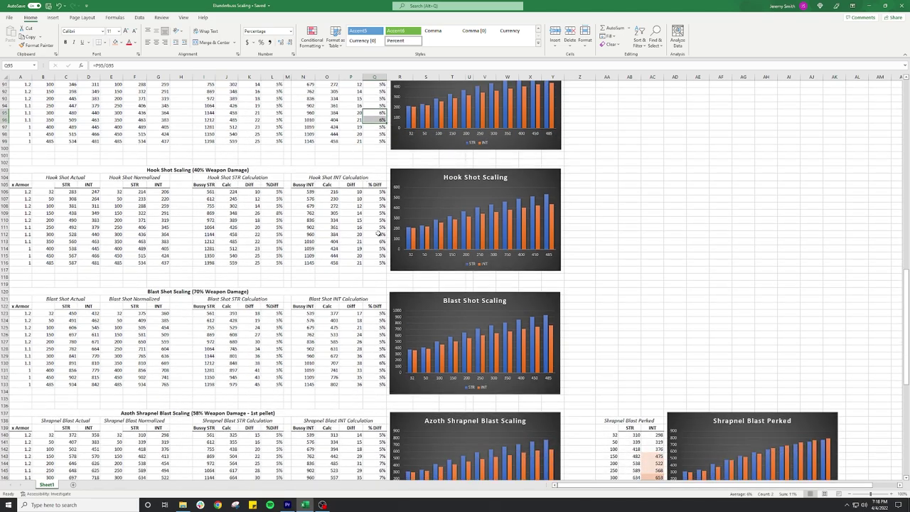
left_click_drag(379, 233, 379, 241)
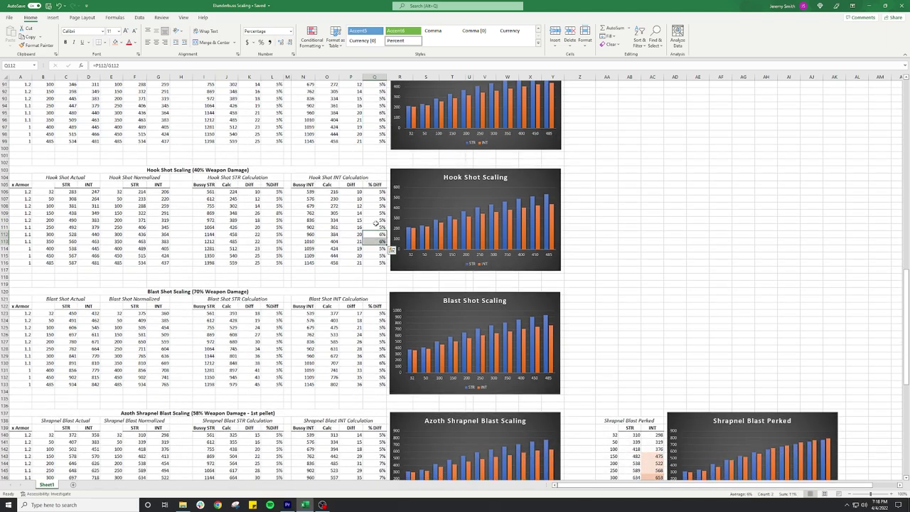
scroll(375, 223, "up", 2)
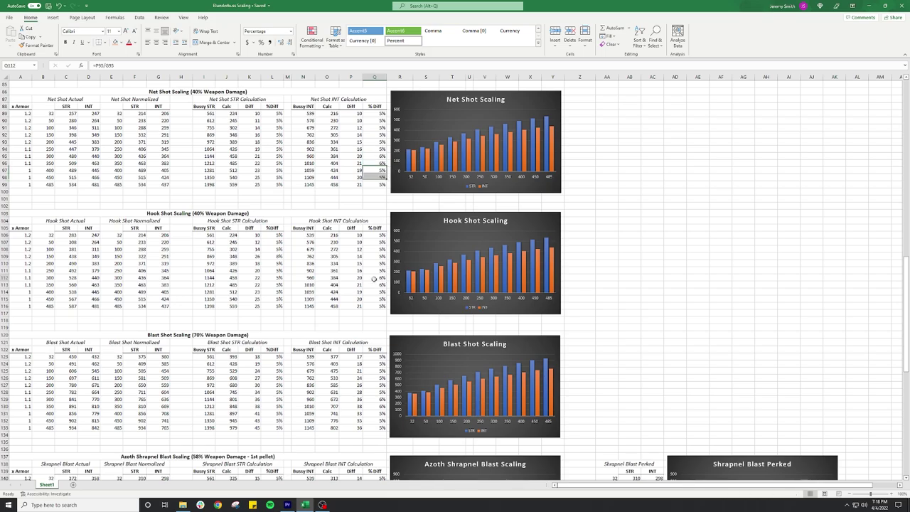
scroll(374, 279, "down", 2)
left_click_drag(379, 356, 379, 363)
scroll(356, 348, "down", 4)
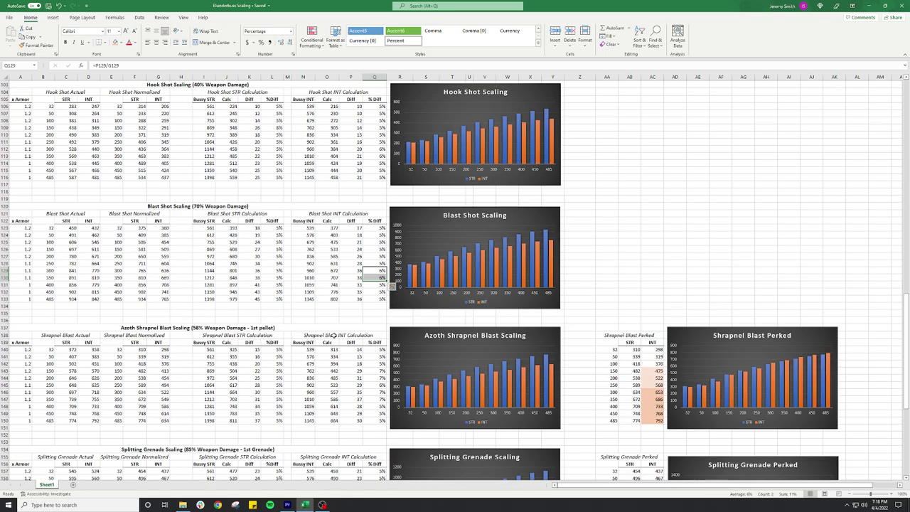
- Highlight the STR %Diff columns of the Azoth Shrapnel Blast, Splitting Grenade and Mortar Charge tables: L140:L150, L157:L167 and L174:L184
scroll(333, 335, "down", 10)
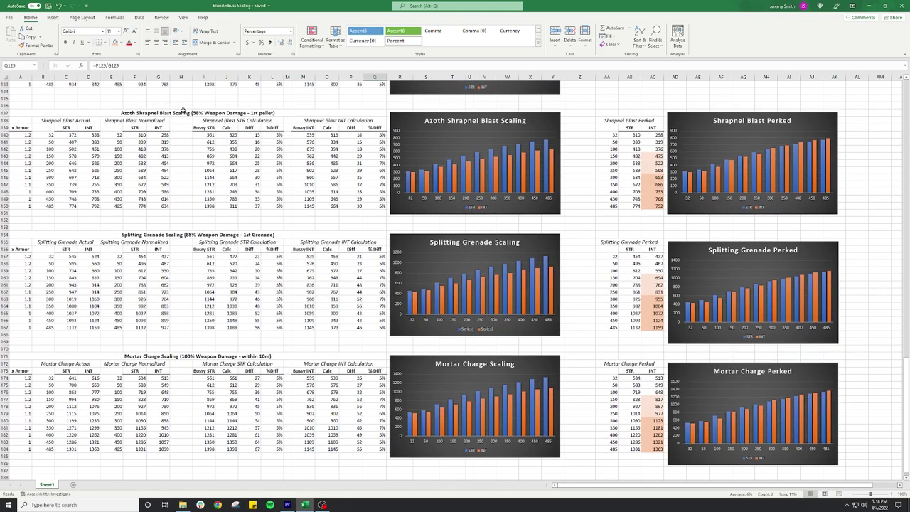
scroll(366, 153, "up", 16)
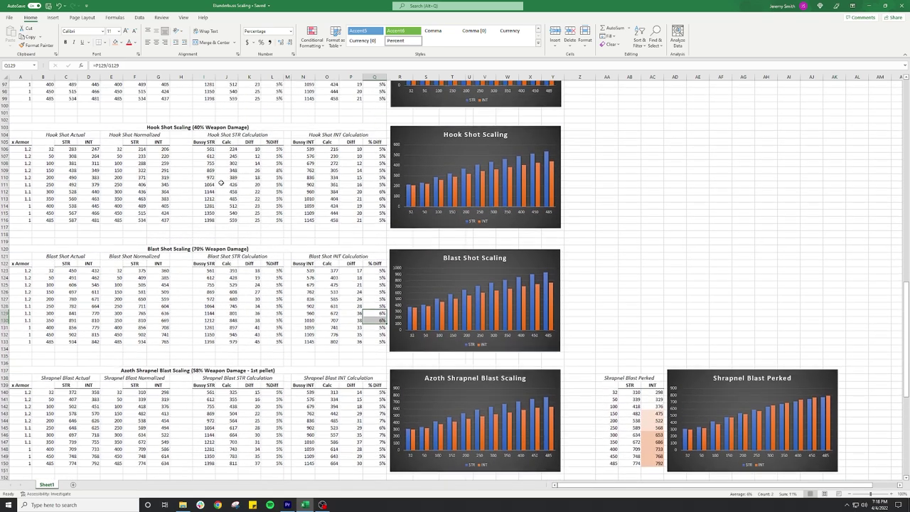
scroll(361, 180, "down", 16)
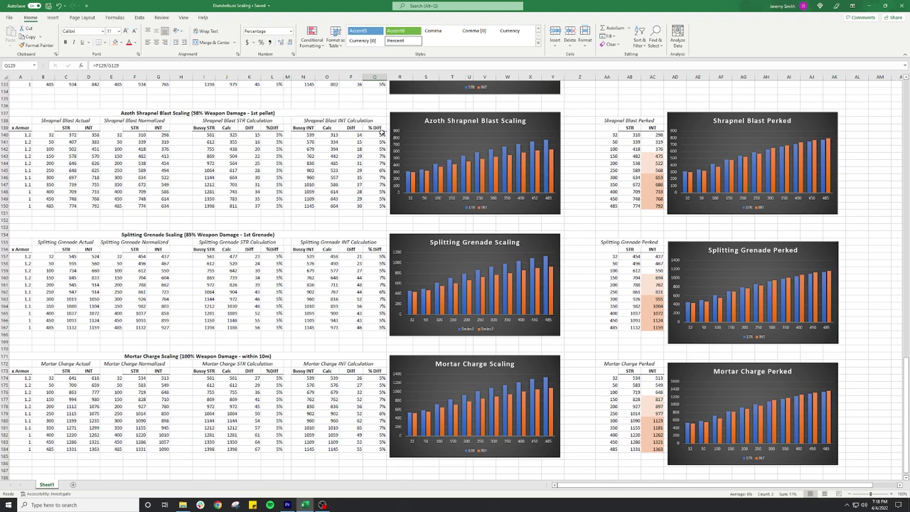
left_click_drag(280, 135, 279, 206)
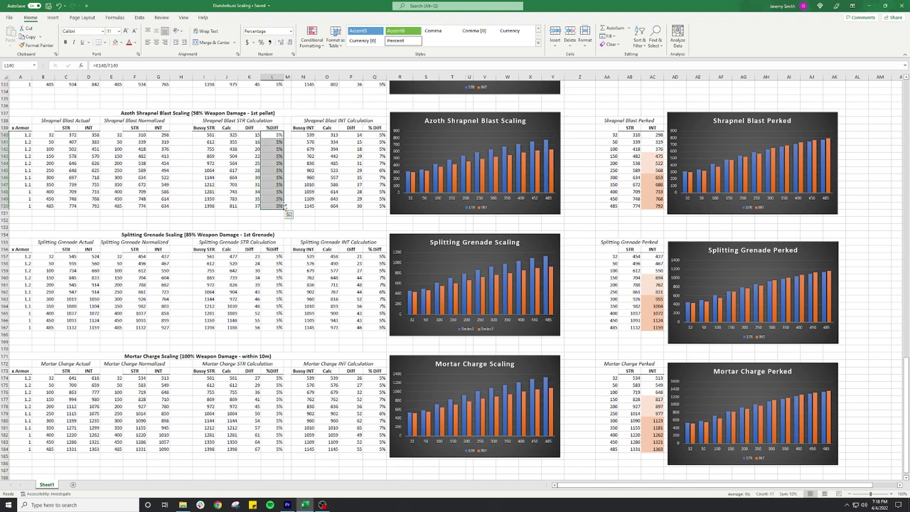
left_click_drag(280, 256, 279, 327)
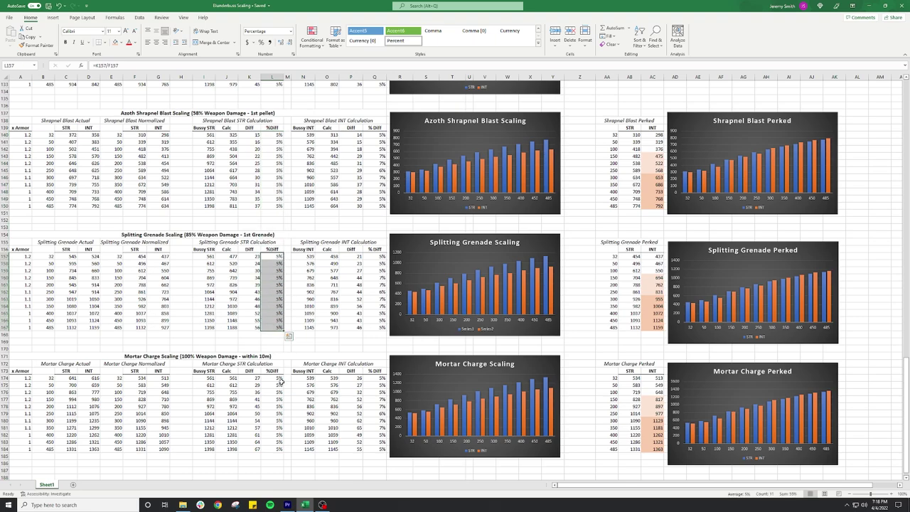
left_click_drag(280, 377, 280, 450)
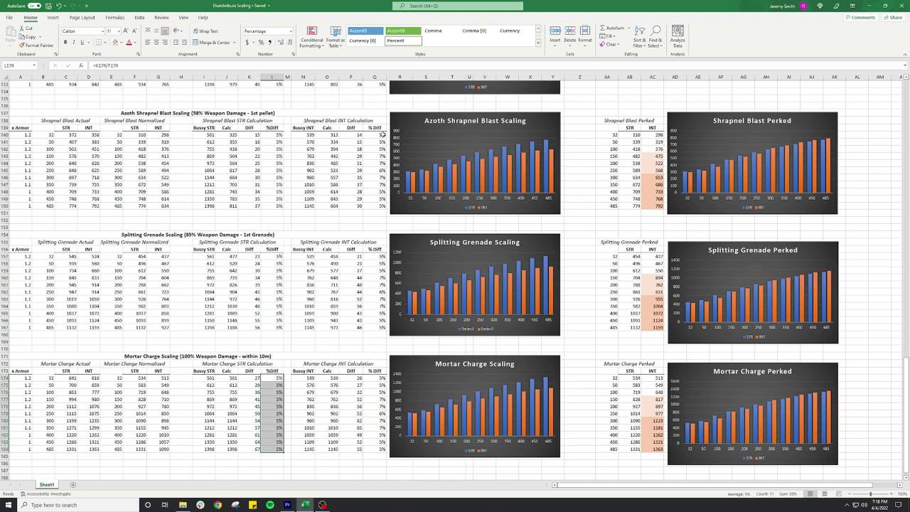
- Highlight the INT % Diff values from 150 to 350 in the shrapnel, grenade and mortar tables, then deselect them
left_click(381, 134)
left_click_drag(381, 156, 384, 185)
left_click_drag(382, 278, 382, 310)
left_click_drag(382, 399, 382, 428)
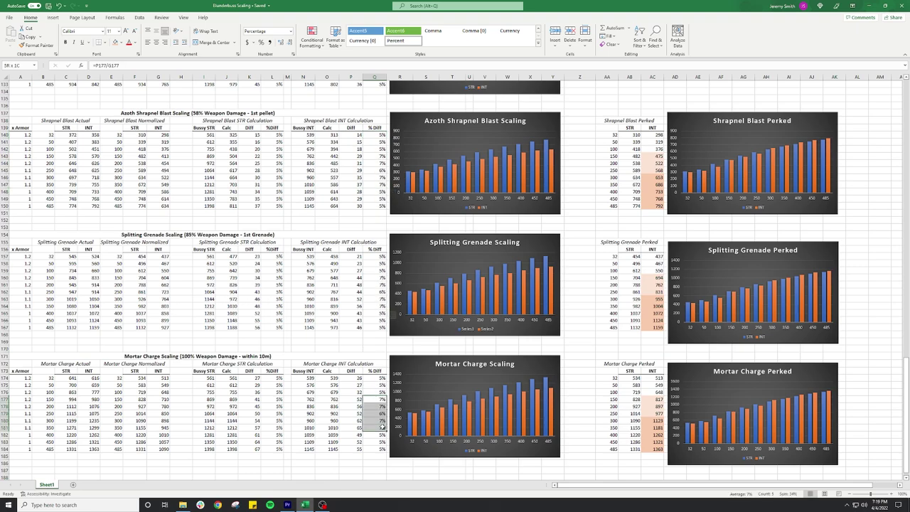
left_click(379, 354)
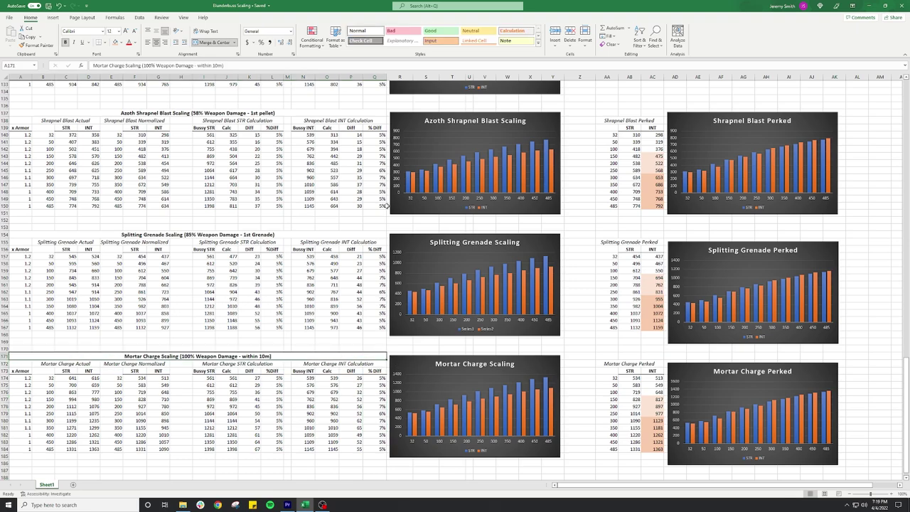
left_click_drag(383, 158, 382, 188)
left_click(376, 219)
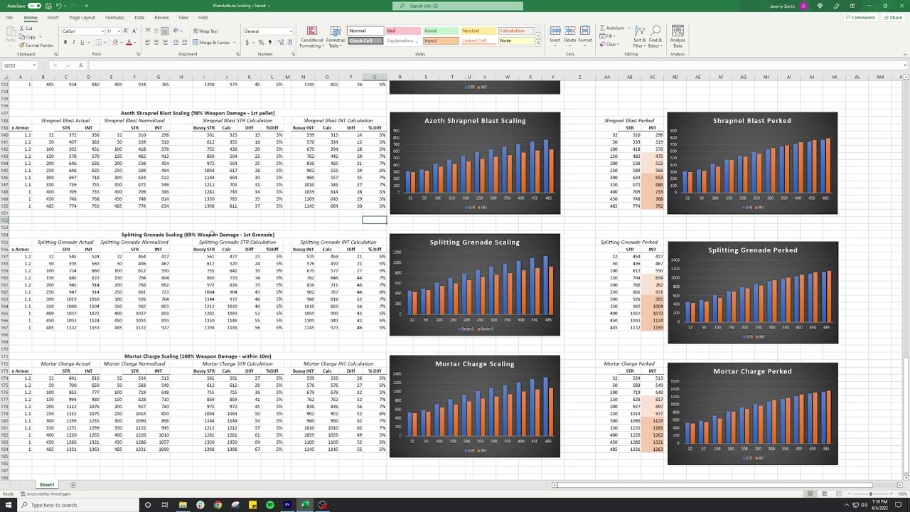
- Review all ability scaling tables from Net Shot down to Mortar Charge, comparing their STR and INT calculation differences
scroll(205, 265, "up", 16)
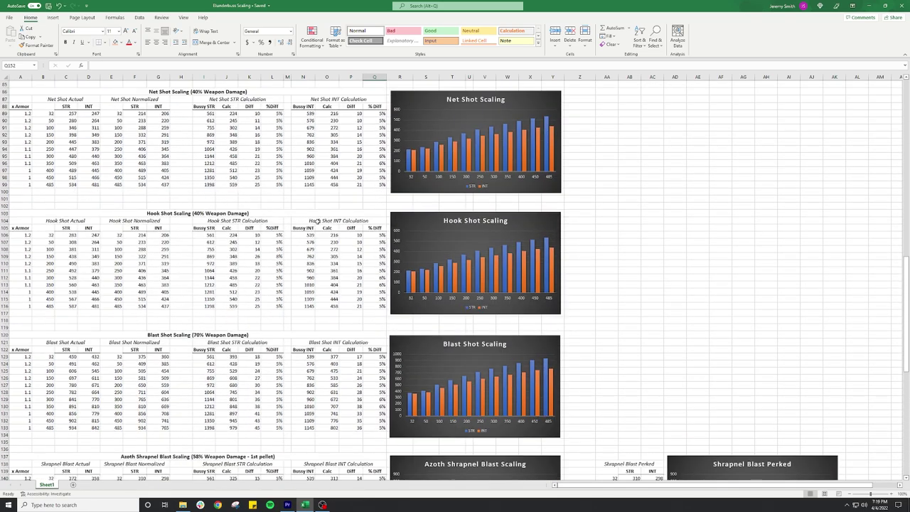
scroll(268, 216, "down", 14)
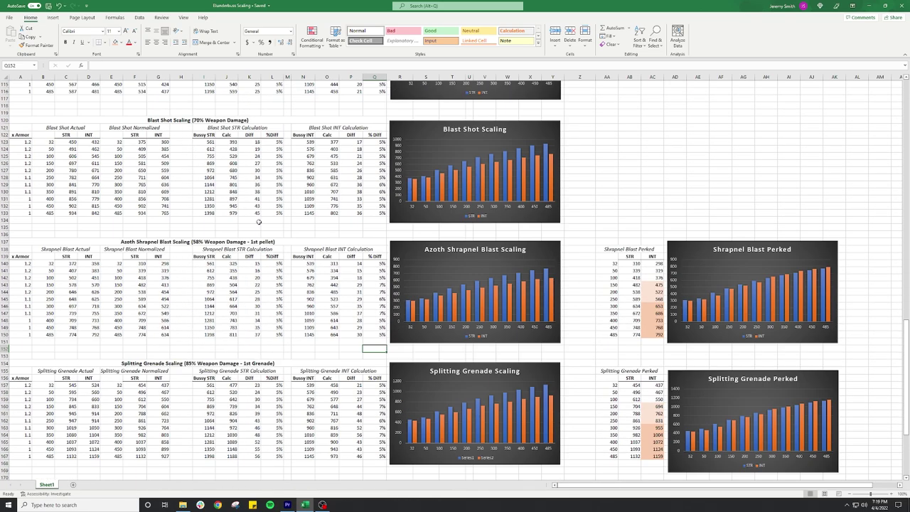
scroll(264, 222, "down", 2)
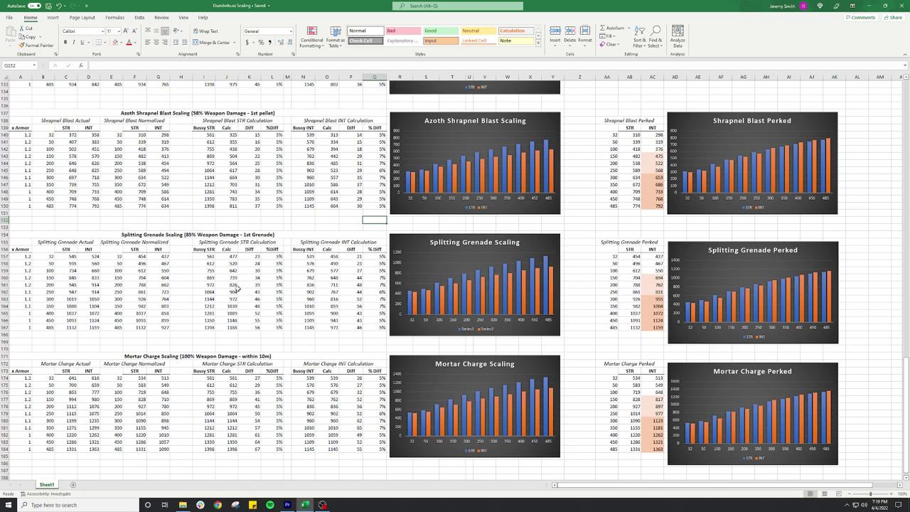
scroll(211, 267, "down", 2)
scroll(203, 259, "up", 2)
scroll(201, 242, "down", 4)
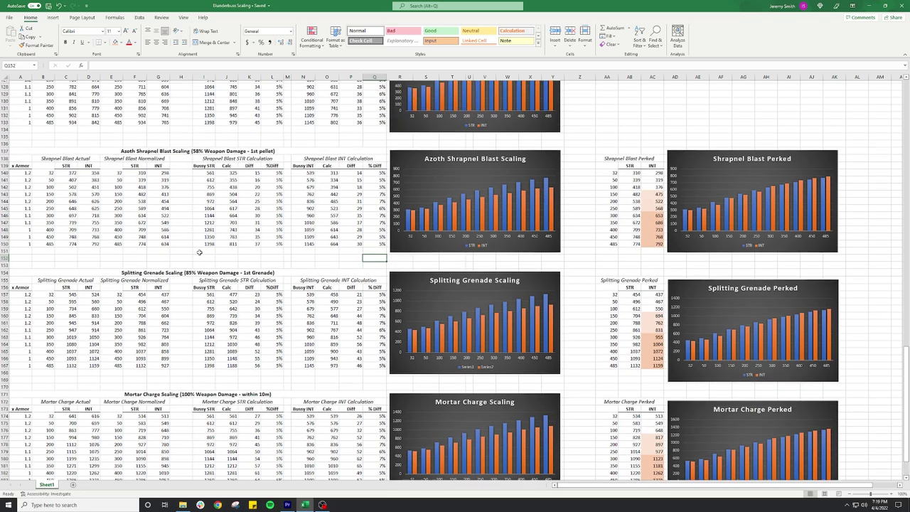
left_click(22, 382)
scroll(259, 334, "up", 4)
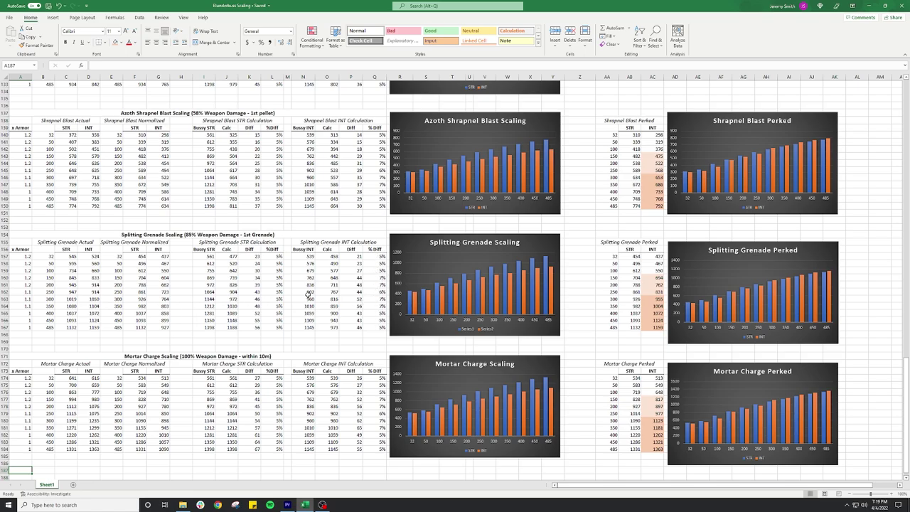
scroll(190, 272, "up", 4)
scroll(249, 333, "up", 12)
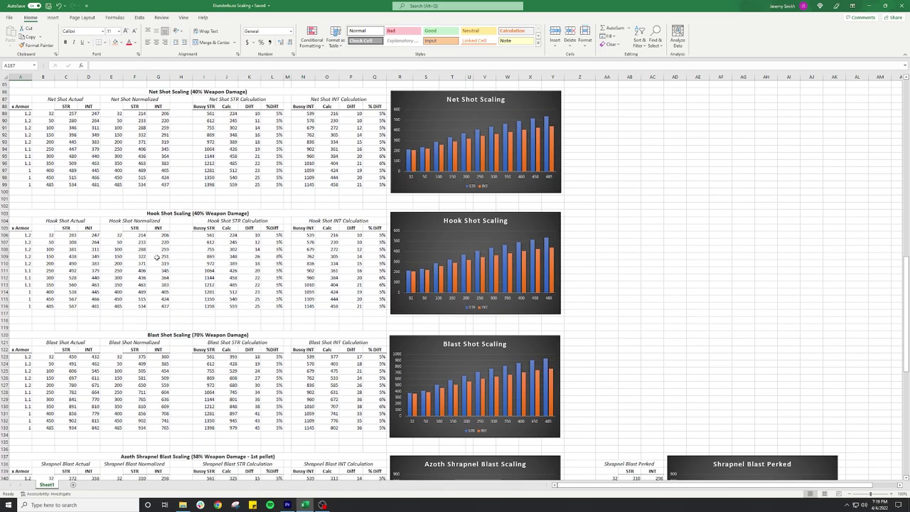
- Compare the Damage Scaling - STR vs INT chart with the Net Shot, Hook Shot and Blast Shot scaling charts
left_click(556, 132)
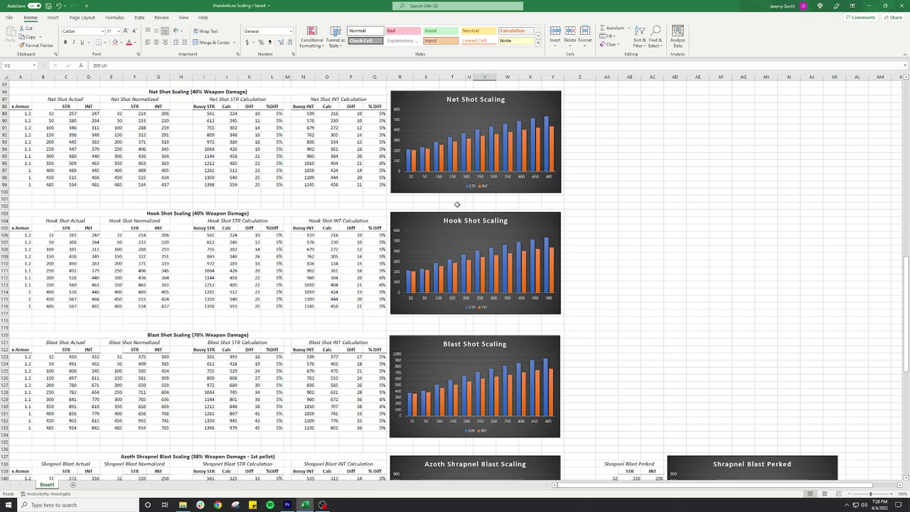
scroll(610, 236, "up", 14)
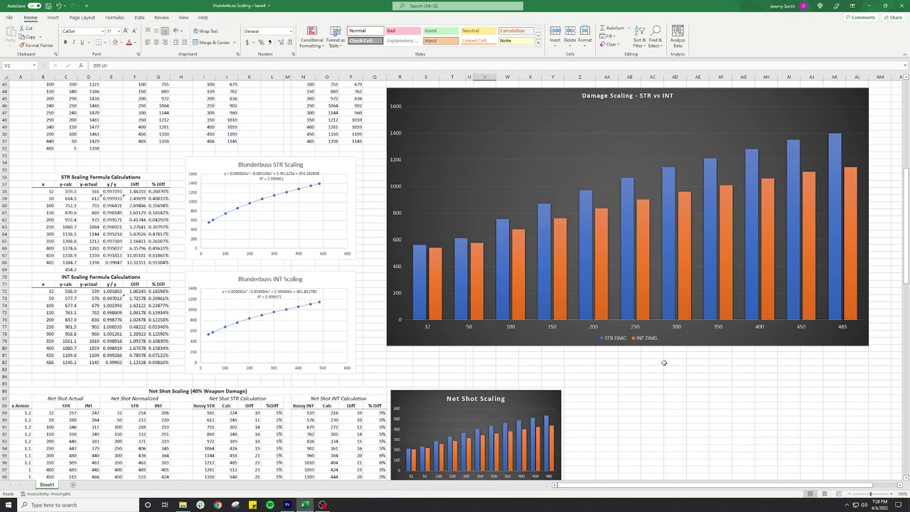
scroll(640, 411, "down", 10)
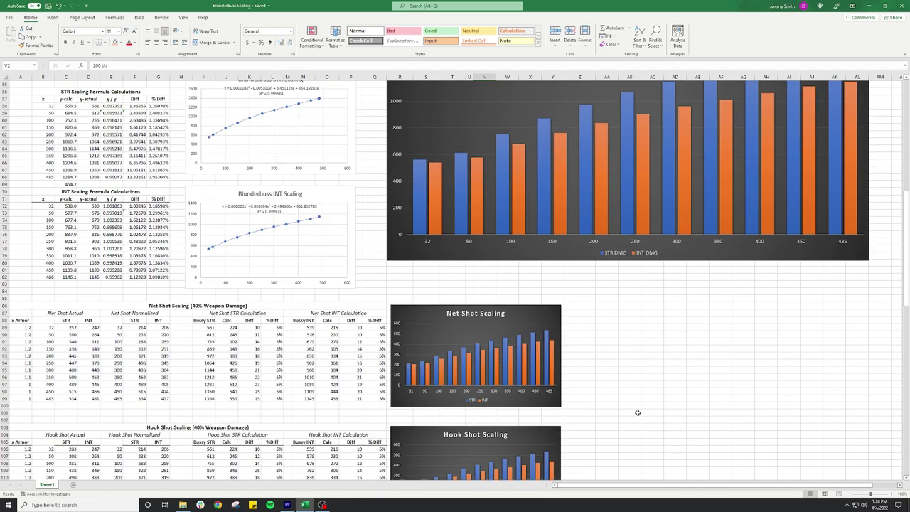
scroll(625, 411, "down", 2)
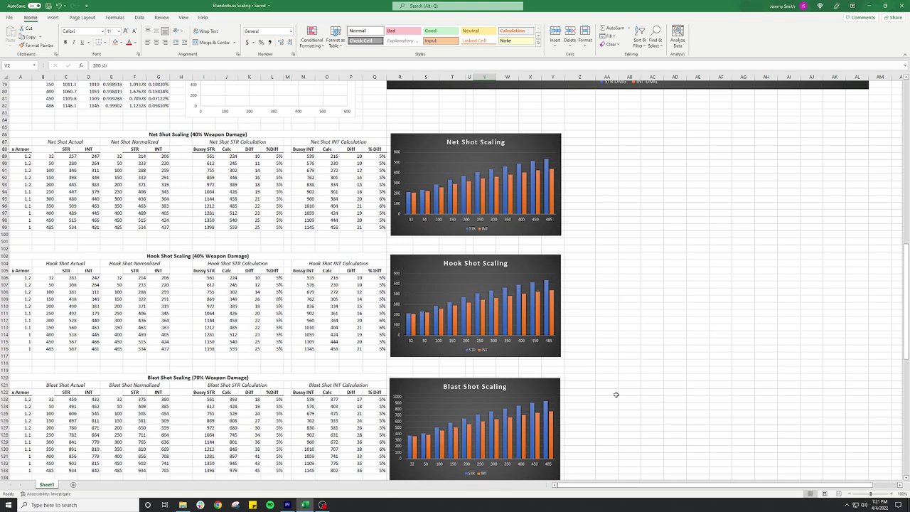
scroll(635, 369, "down", 2)
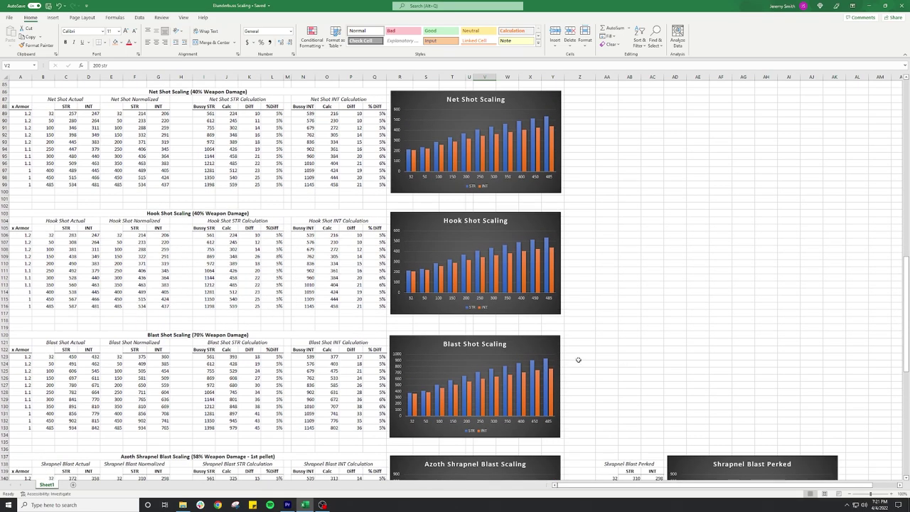
scroll(194, 332, "down", 2)
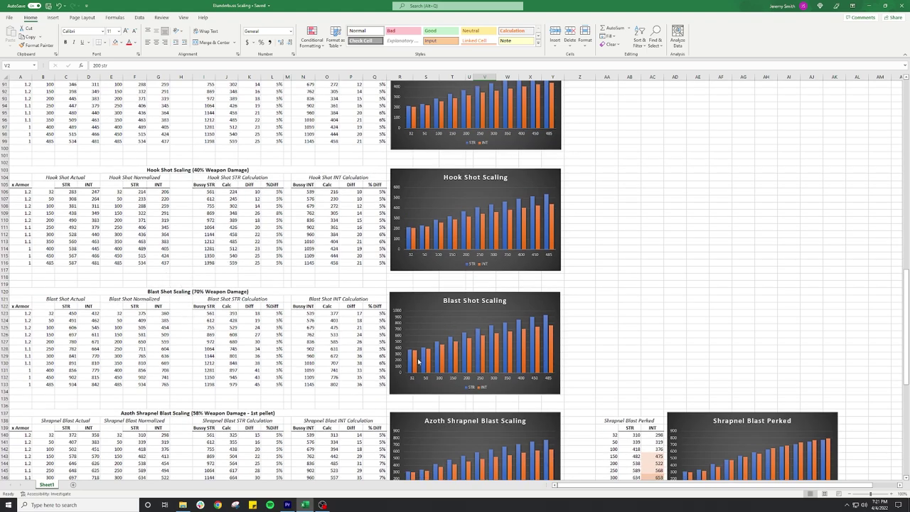
scroll(573, 339, "up", 16)
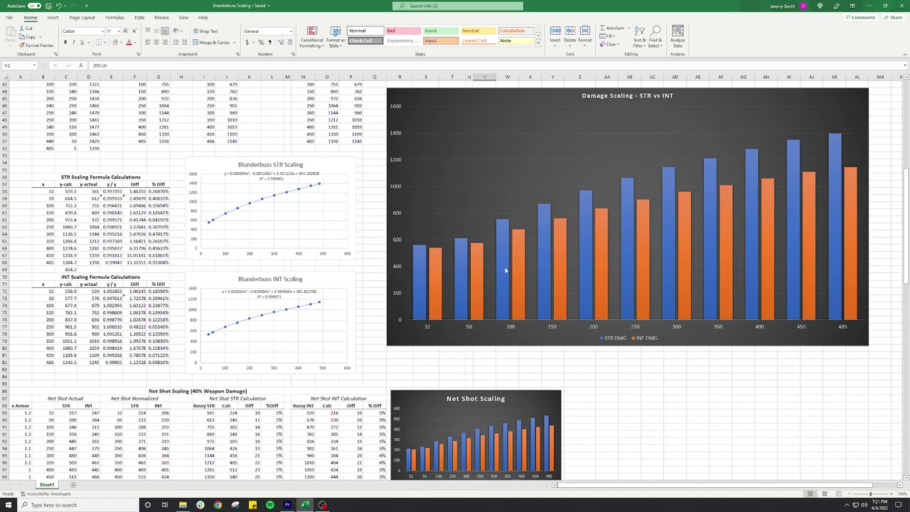
scroll(782, 230, "down", 19)
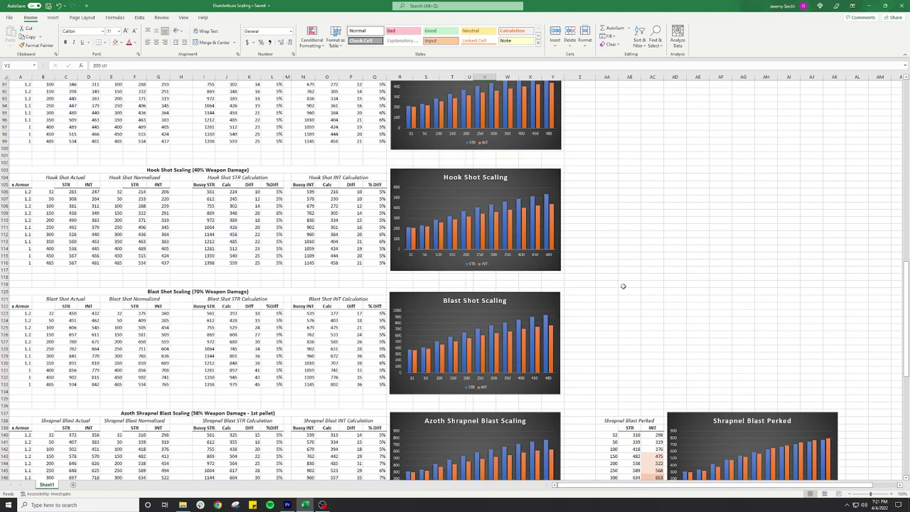
- Compare the STR and INT bars across the ability scaling charts from Net Shot down to Mortar Charge
scroll(446, 250, "up", 9)
scroll(446, 251, "down", 4)
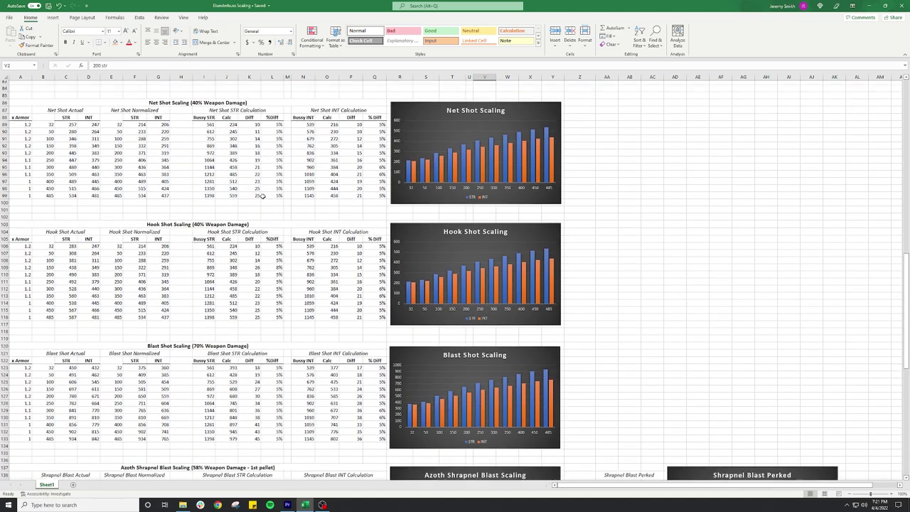
scroll(281, 320, "down", 13)
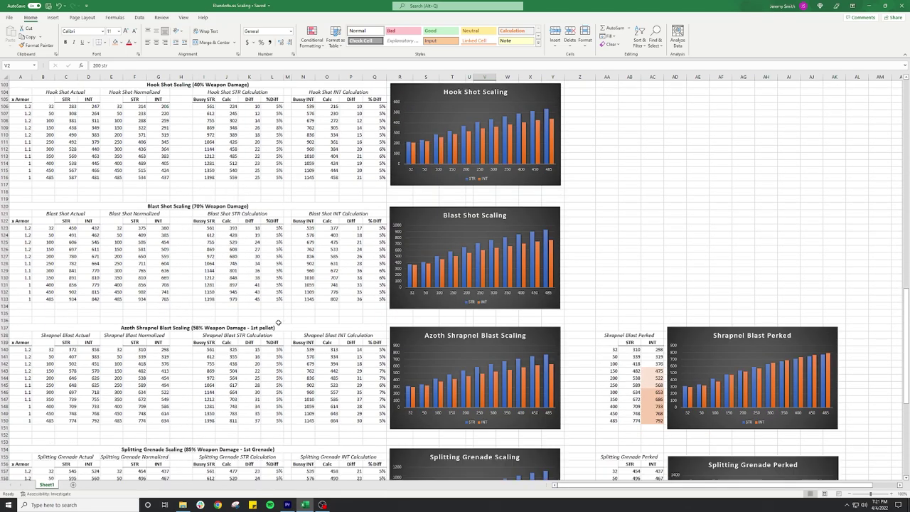
scroll(285, 318, "down", 3)
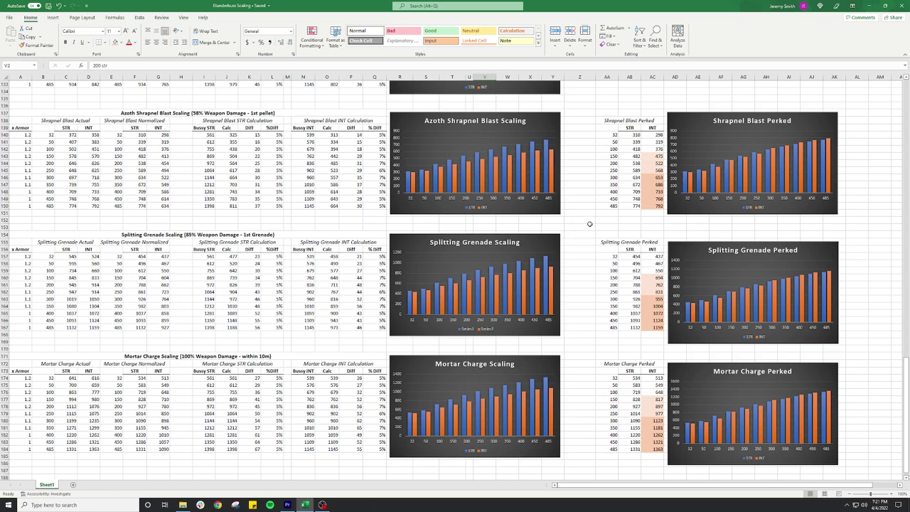
scroll(599, 298, "up", 10)
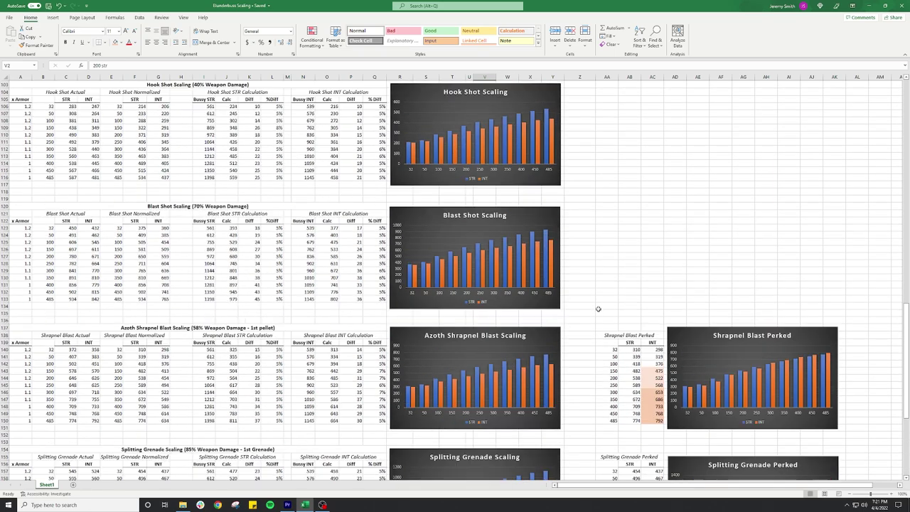
scroll(601, 309, "up", 6)
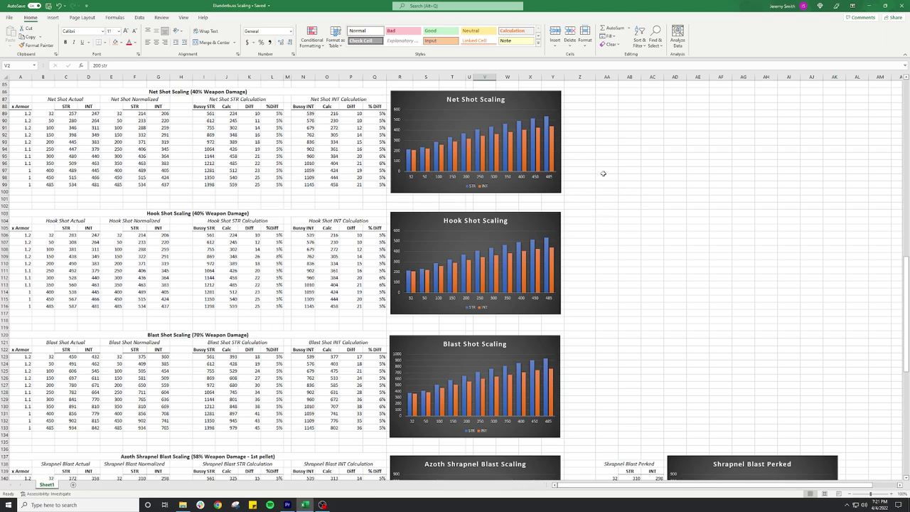
scroll(604, 320, "down", 4)
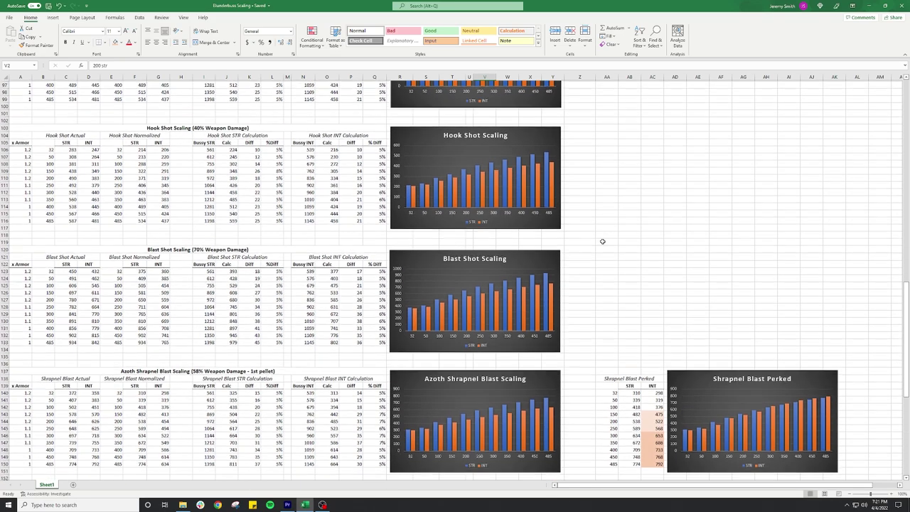
scroll(602, 242, "down", 12)
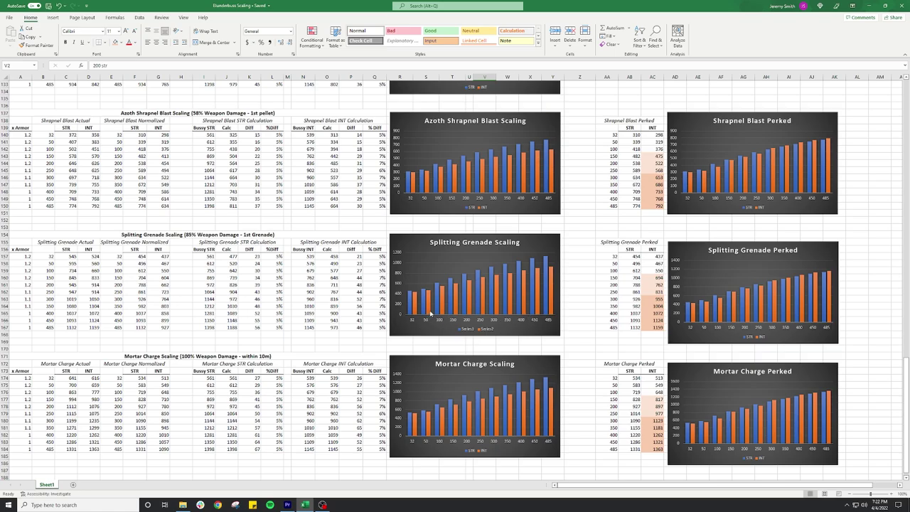
- Compare the Damage Scaling - STR vs INT chart with the shrapnel, grenade and mortar scaling charts
scroll(492, 189, "up", 20)
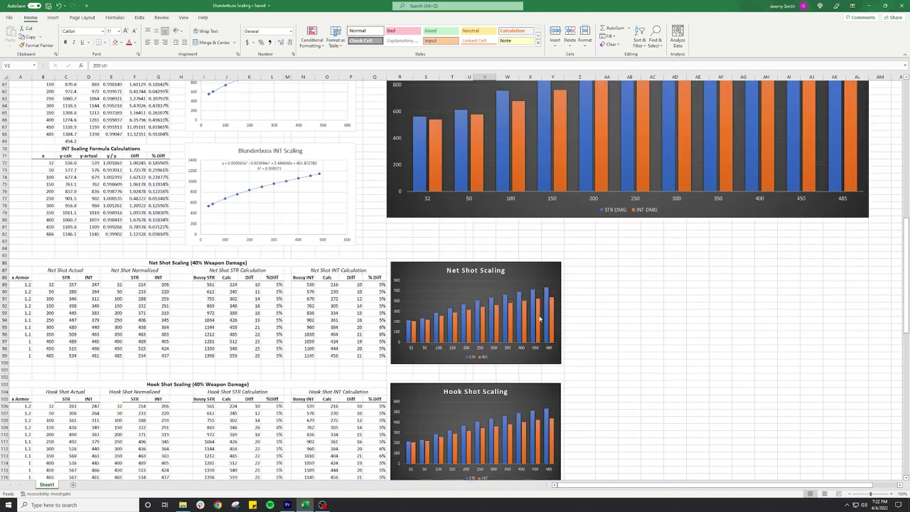
scroll(542, 324, "up", 2)
scroll(498, 320, "down", 18)
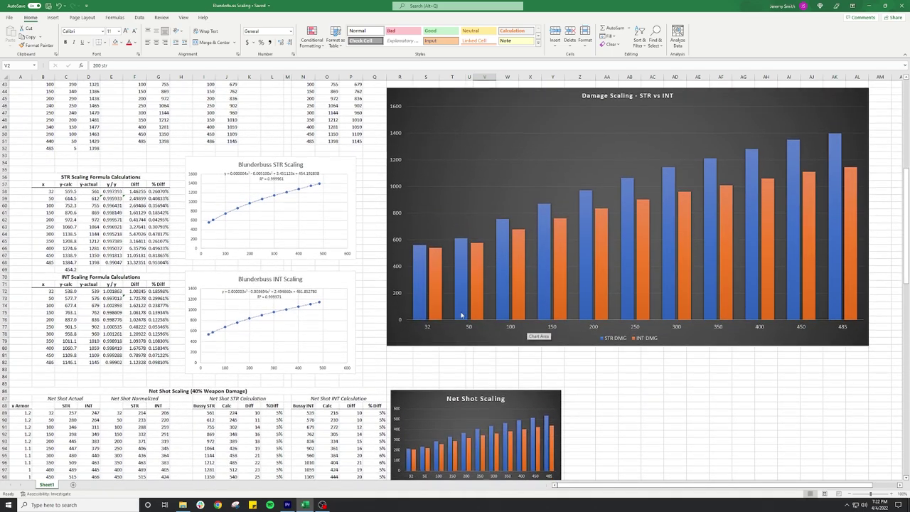
scroll(428, 307, "down", 14)
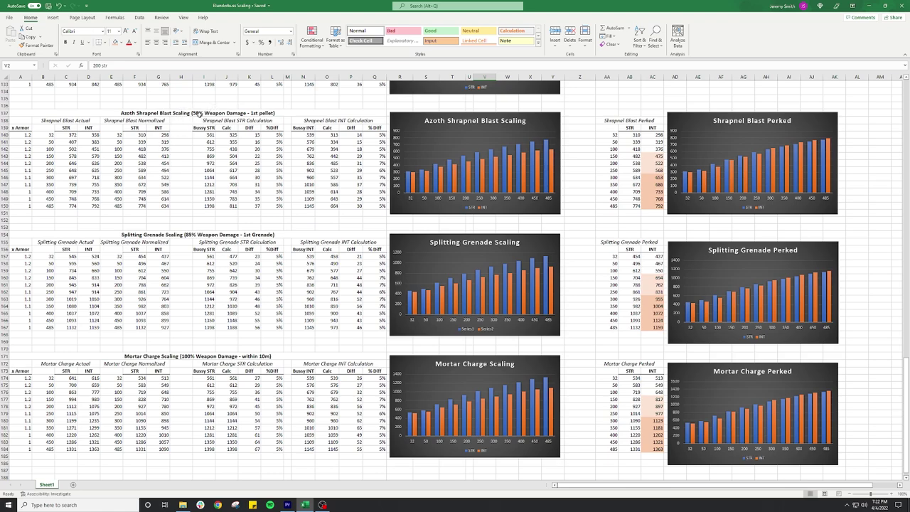
- Highlight the Azoth Shrapnel Blast, Splitting Grenade and Mortar Charge table titles one after another, then deselect them
left_click(199, 113)
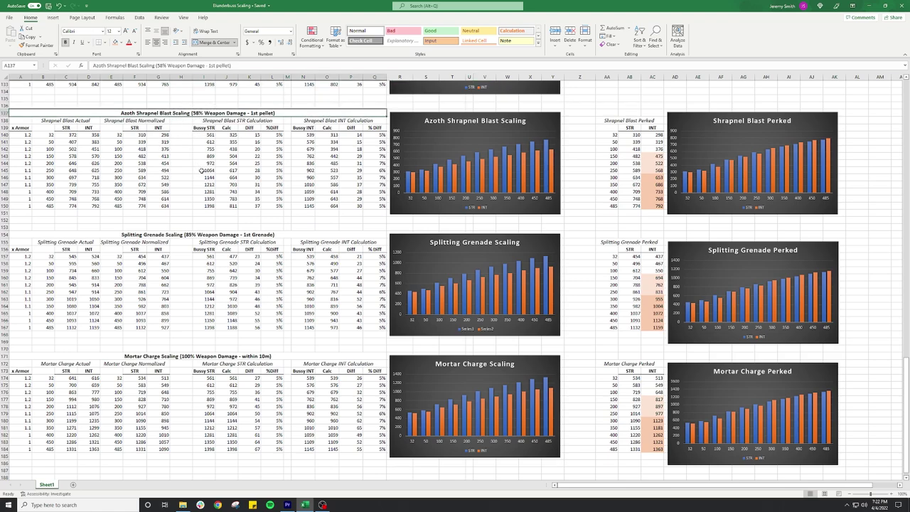
left_click(175, 235)
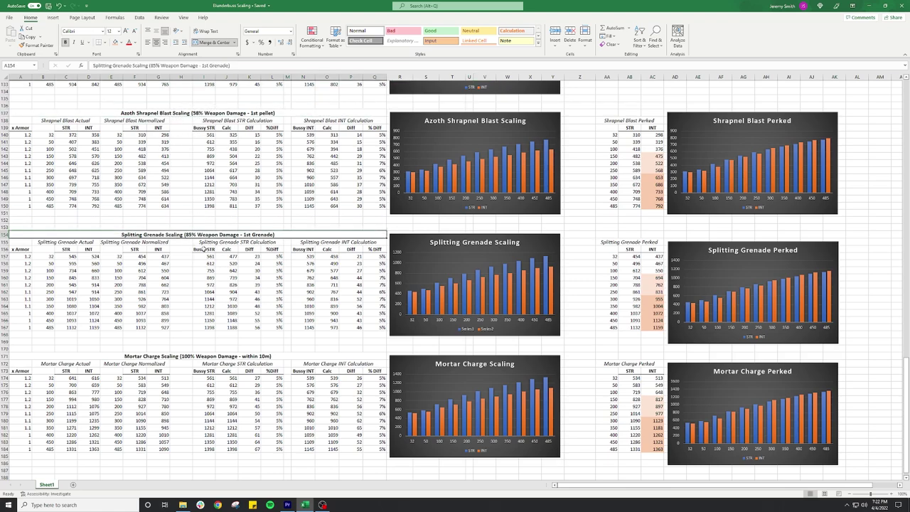
left_click(178, 358)
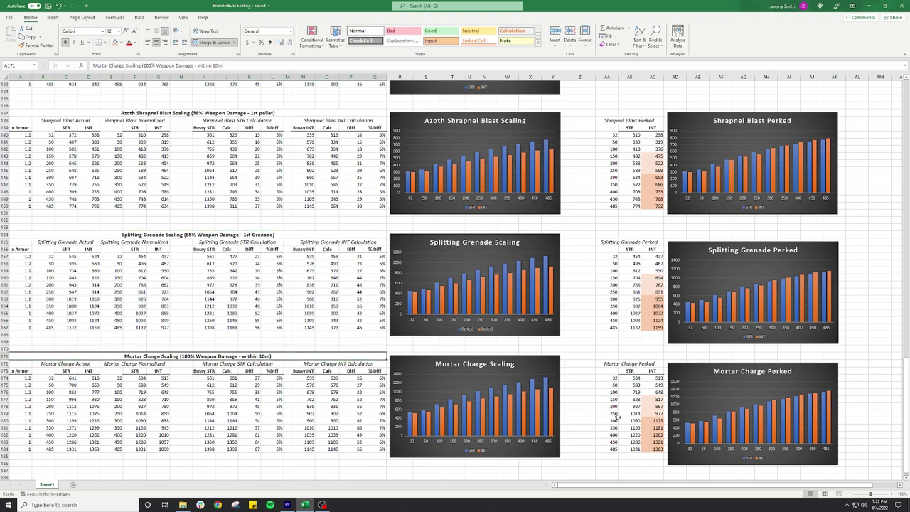
left_click(590, 456)
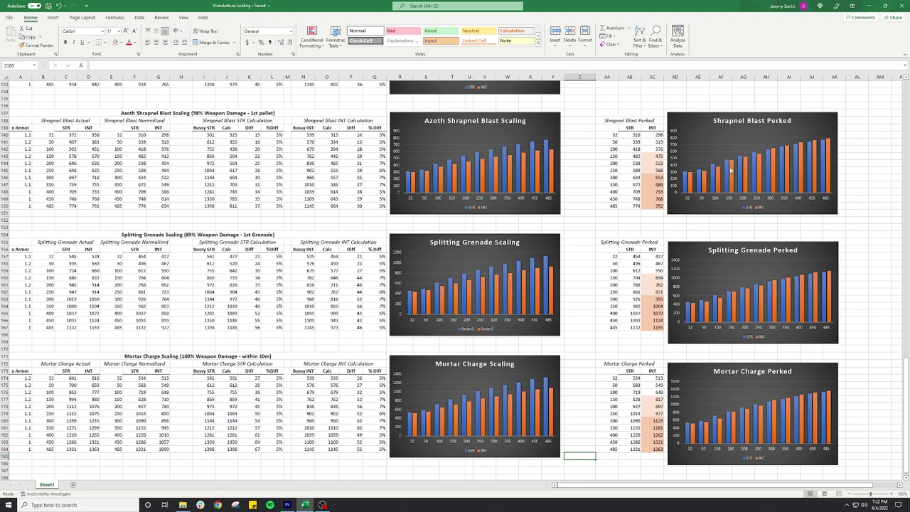
- Inspect the Shrapnel Blast Perked INT formulas for 150 and 300 points (AC143 and AC146), leaving both unchanged
mouse_move(731, 170)
left_click(651, 156)
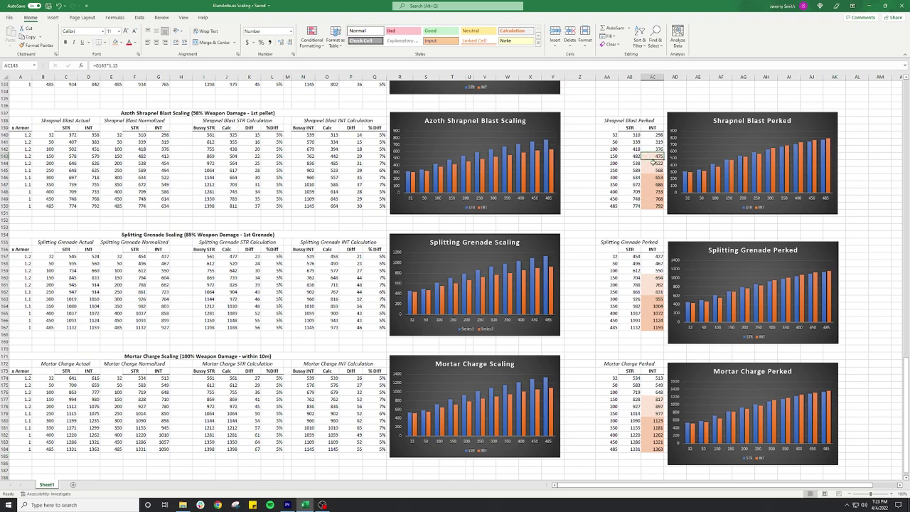
type("=G143*1.15")
left_click(151, 63)
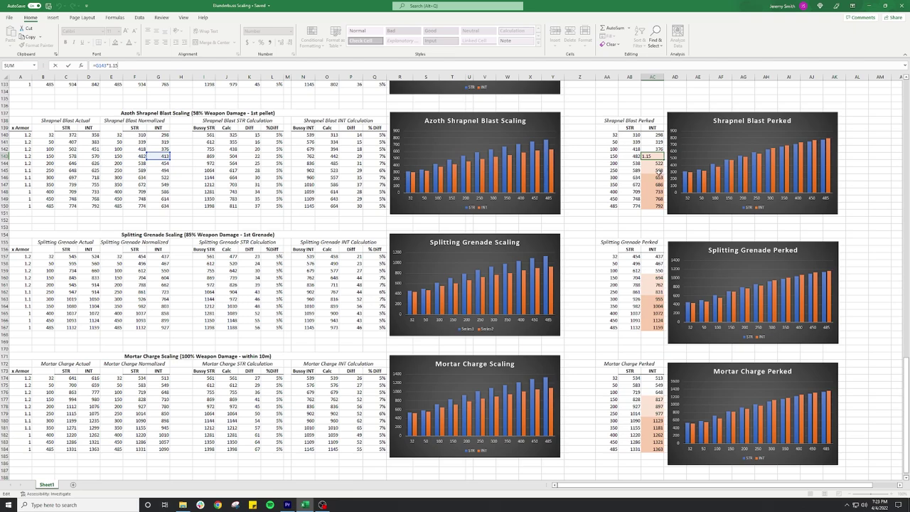
key("Return")
key("Down")
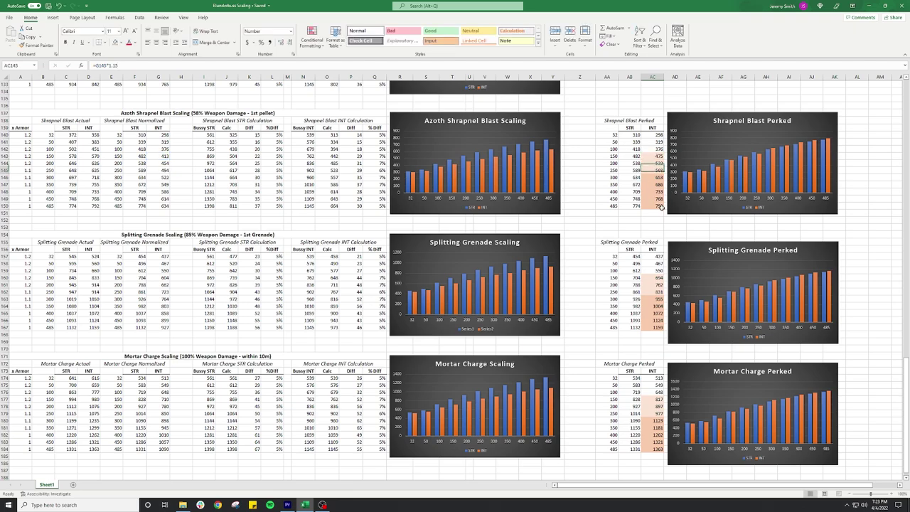
key("Down")
left_click(124, 68)
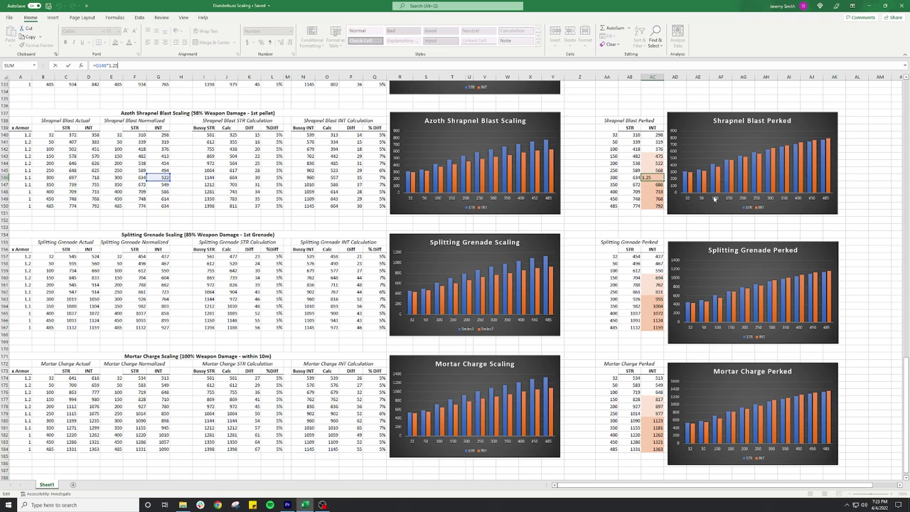
left_click(659, 226)
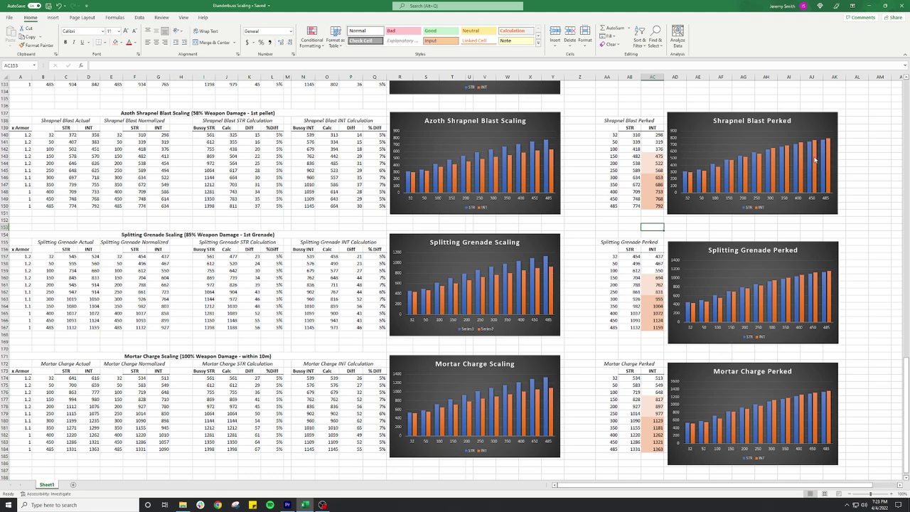
- Compare the Shrapnel Blast Perked chart with the unperked ability charts and the Damage Scaling - STR vs INT chart
mouse_move(826, 164)
left_click(606, 220)
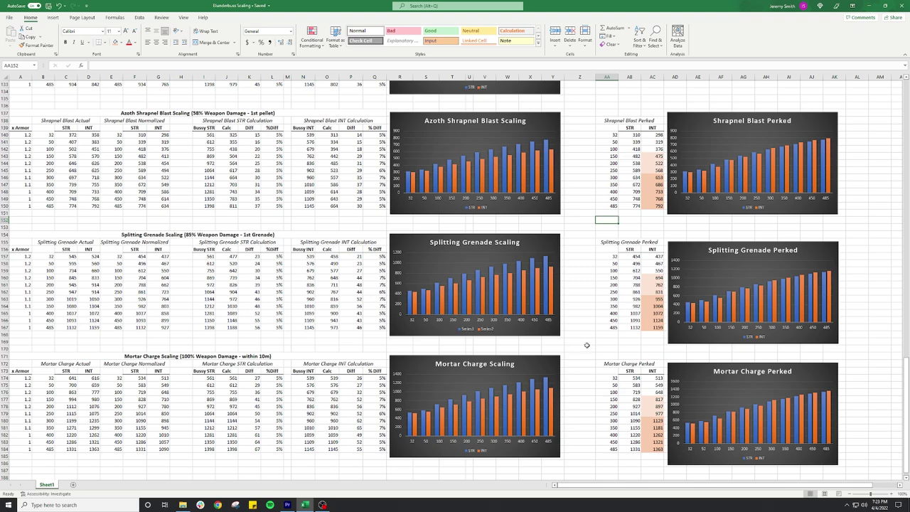
left_click(27, 465)
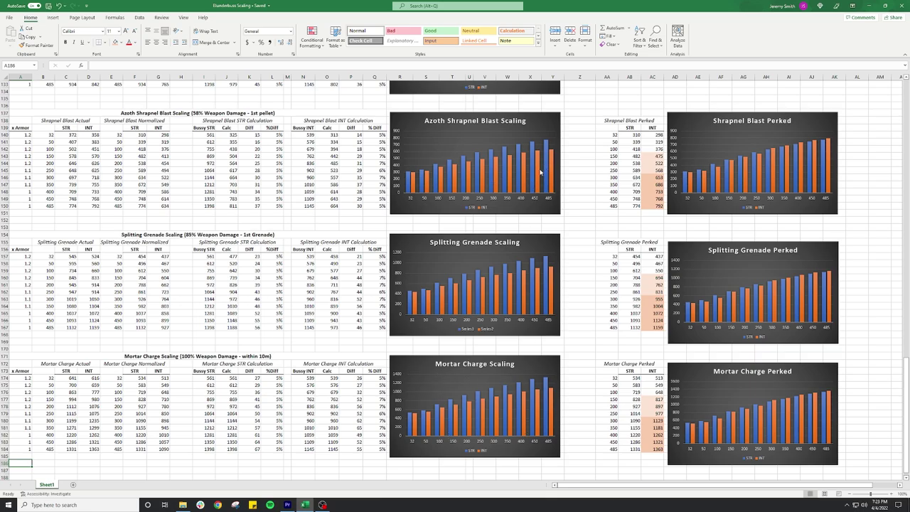
scroll(541, 172, "up", 20)
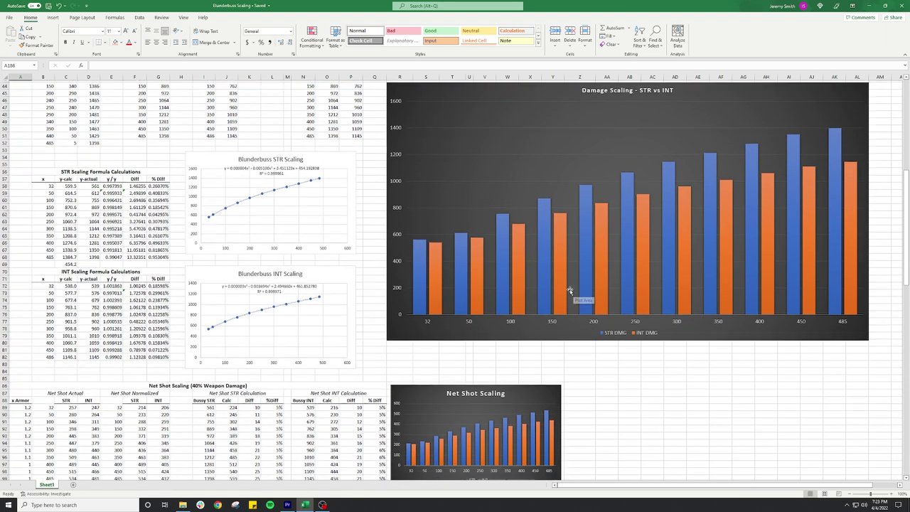
scroll(569, 290, "down", 20)
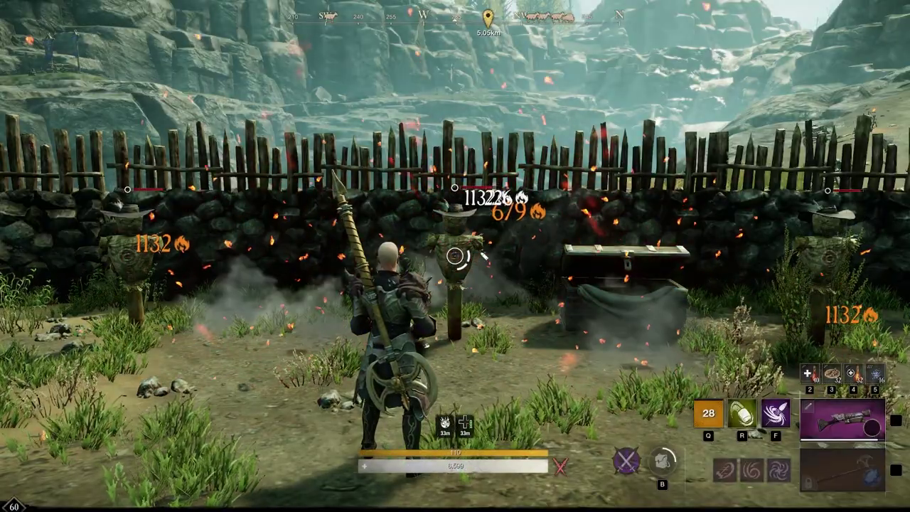
- In New World, fire the blunderbuss grenade ability at the target dummies to check its damage
key("q")
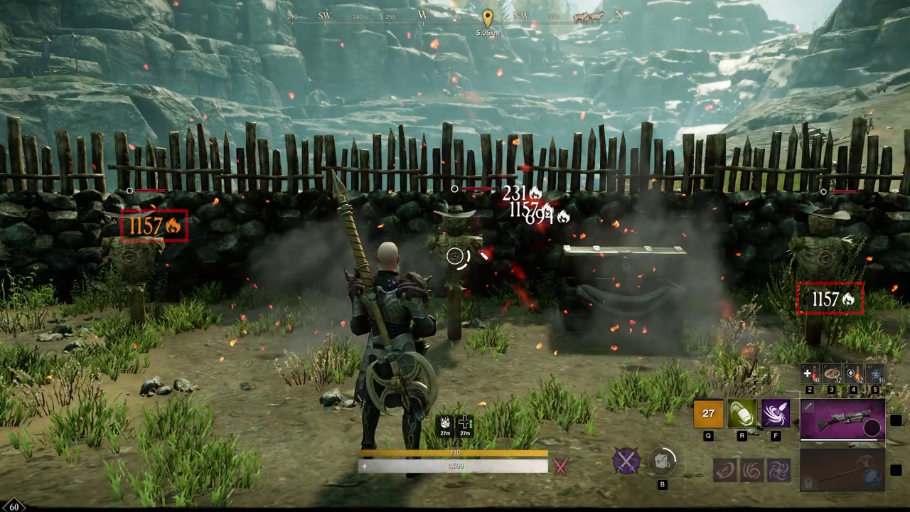
key("q")
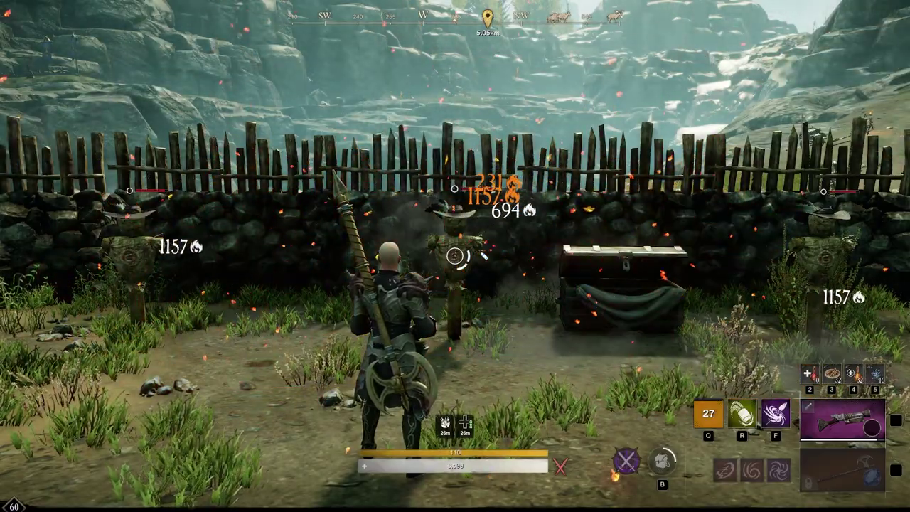
- Raise Intelligence to 100 in the character attributes, commit the 50 points and check the equipped blunderbuss's details
key("k")
left_click(287, 243)
left_click(287, 243)
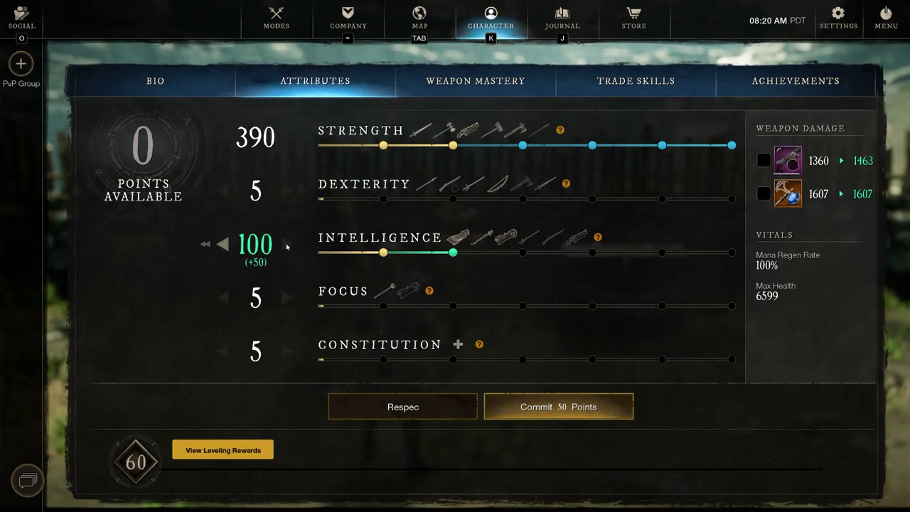
left_click(582, 407)
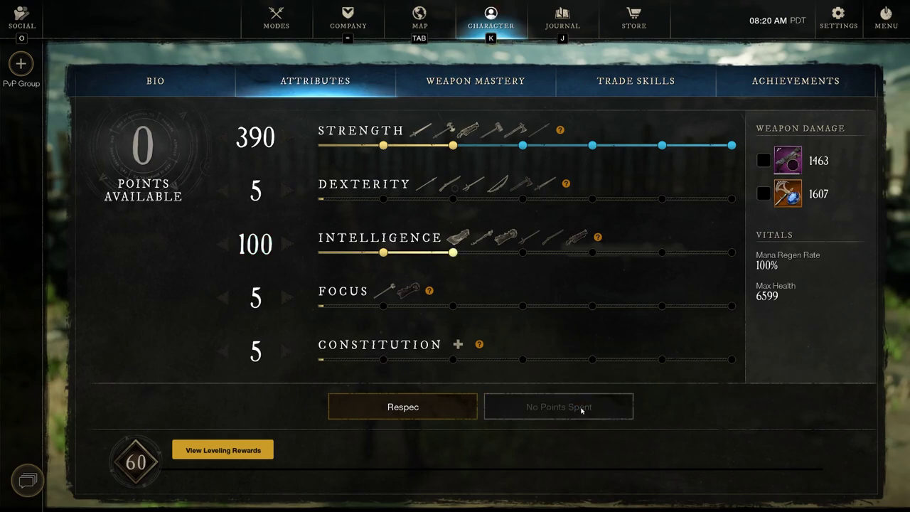
mouse_move(790, 163)
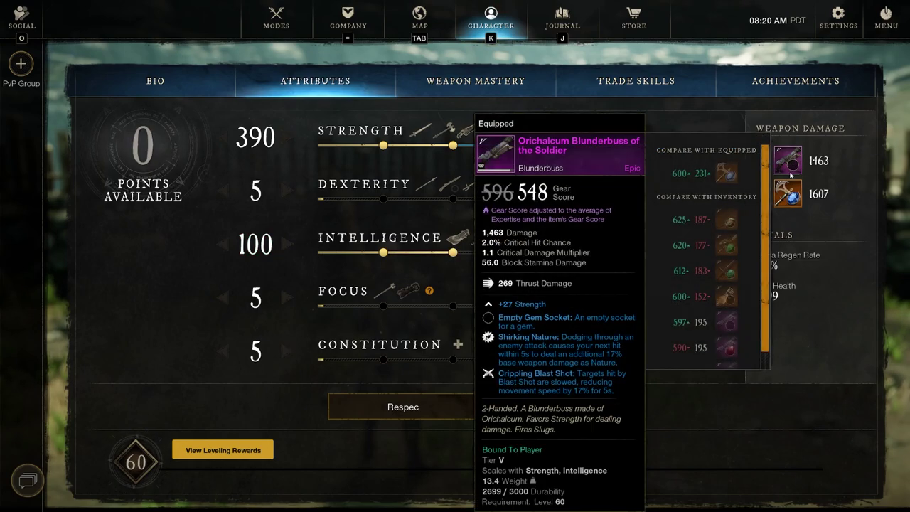
key("Escape")
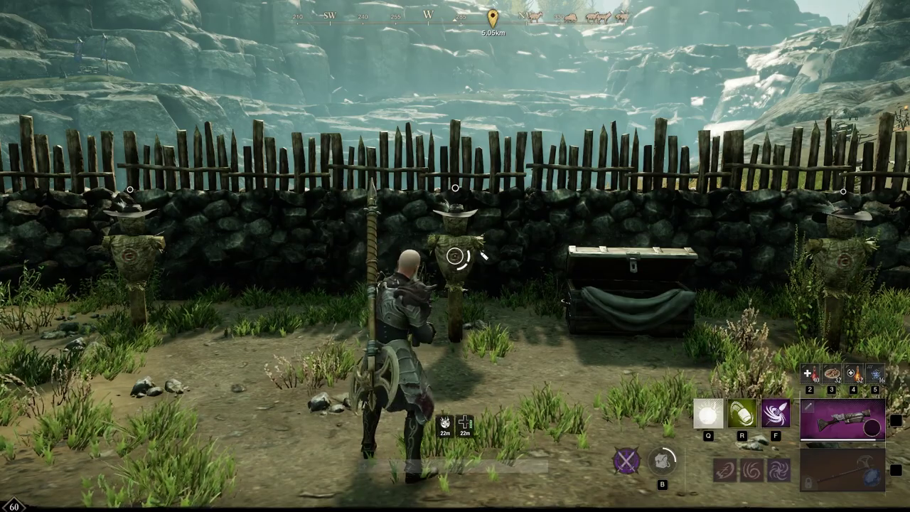
- Fire the grenade ability at the dummies again with 100 Intelligence to test its damage
key("q")
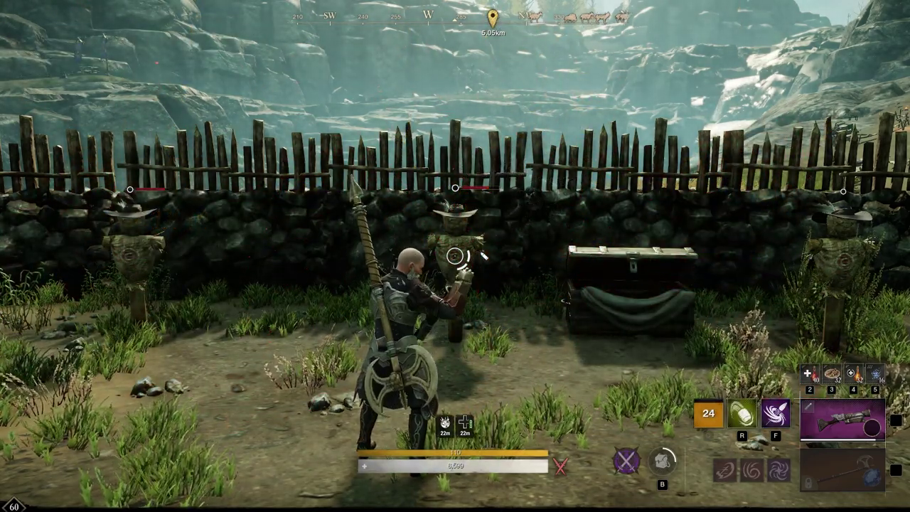
key("q")
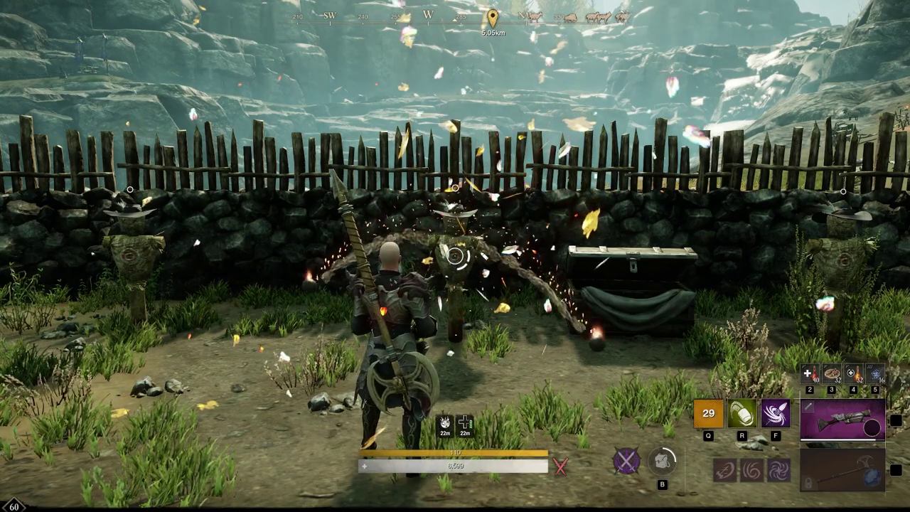